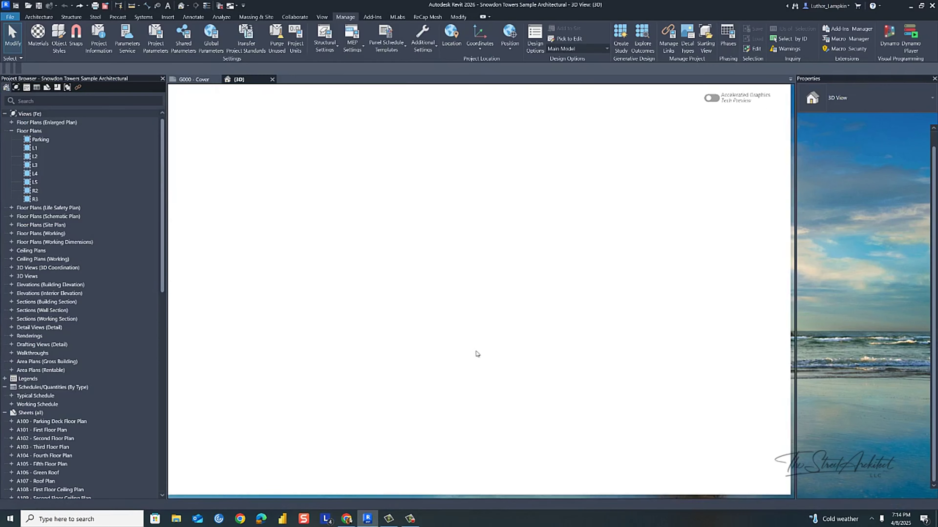
scroll(417, 162, "up", 6)
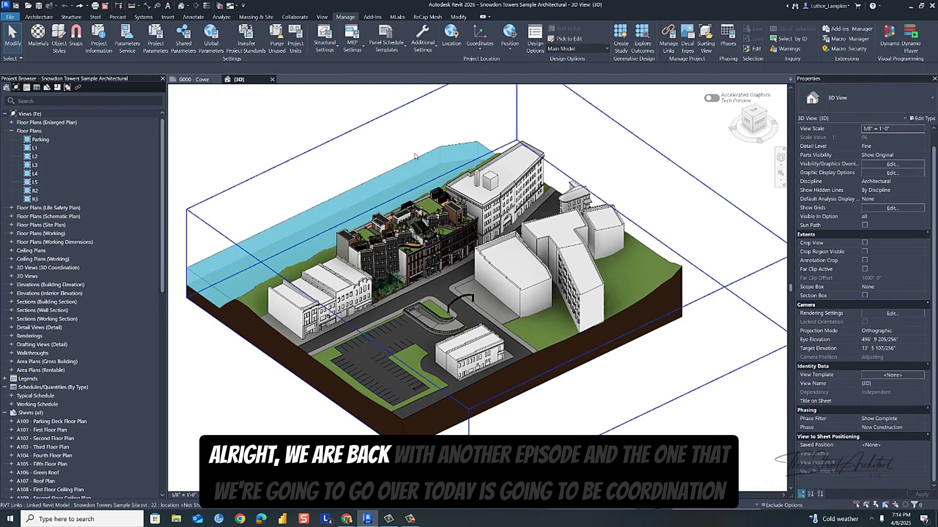
scroll(453, 159, "down", 5)
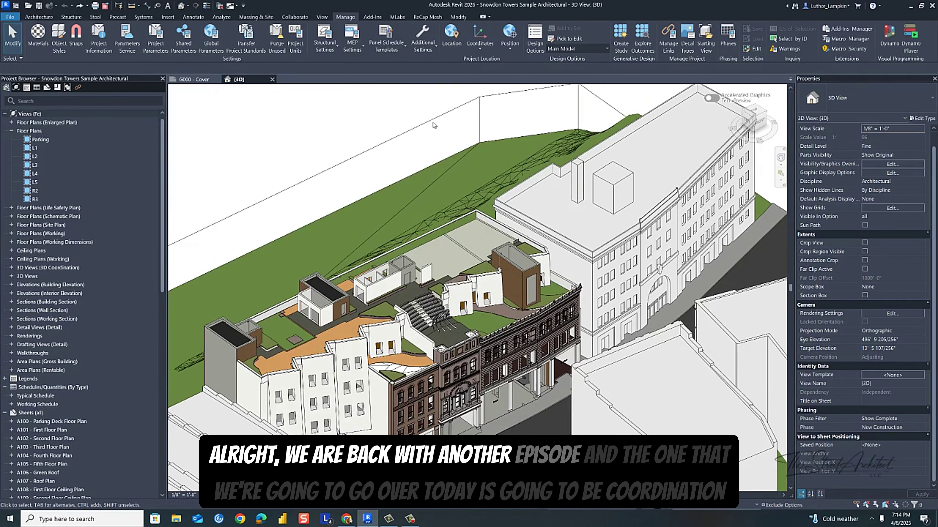
scroll(410, 140, "down", 2)
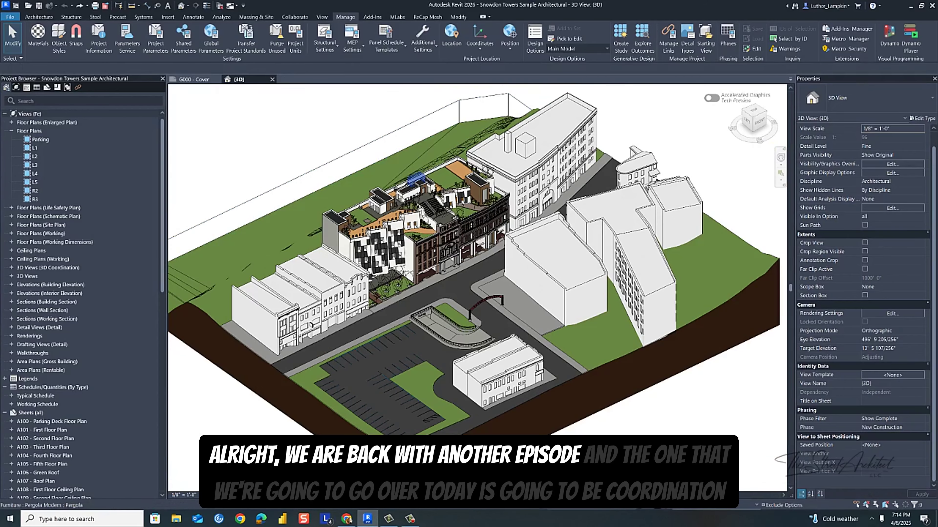
scroll(422, 195, "up", 3)
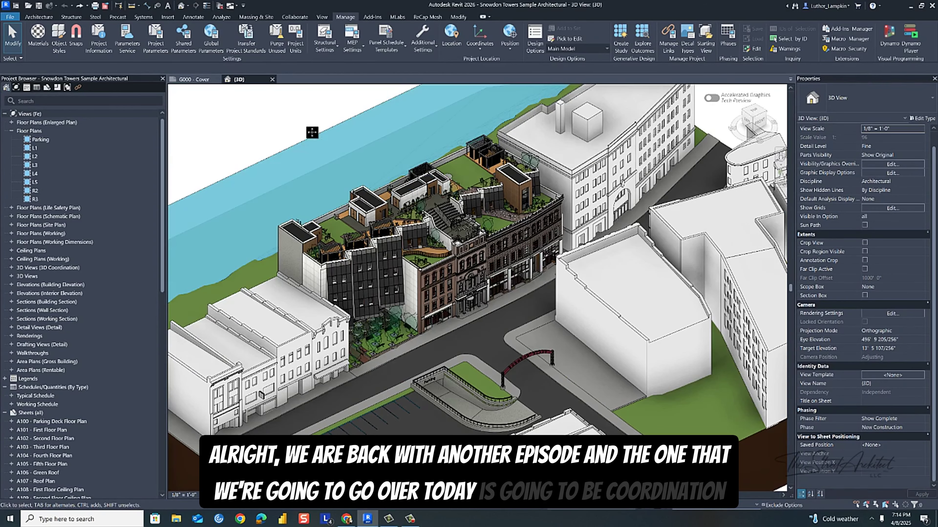
scroll(312, 132, "down", 4)
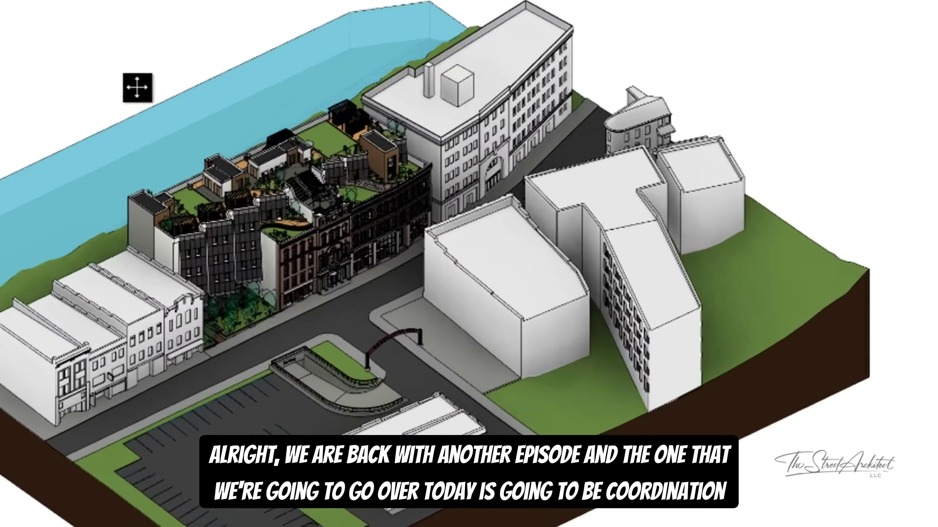
middle_click_drag(137, 87, 124, 138)
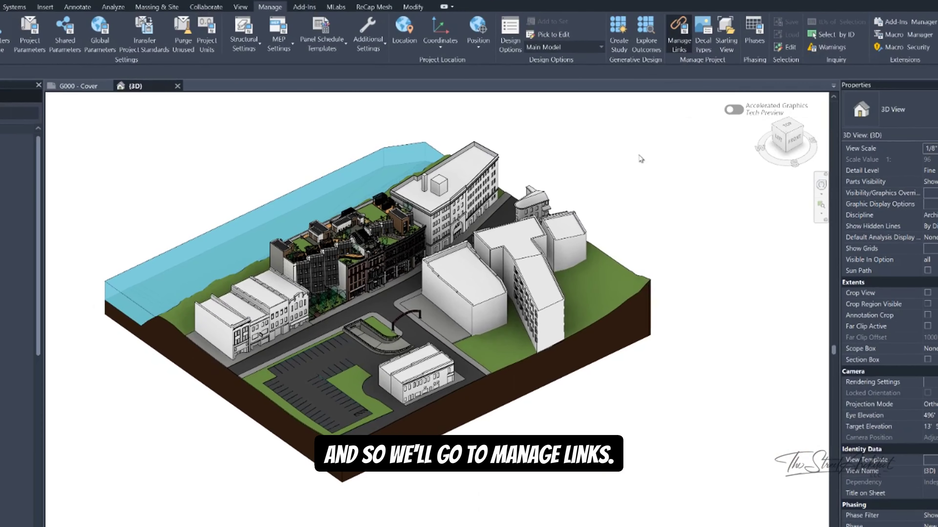
Step: Open the Manage Links dialog and look through the listed Revit, PDF and image links
left_click(679, 35)
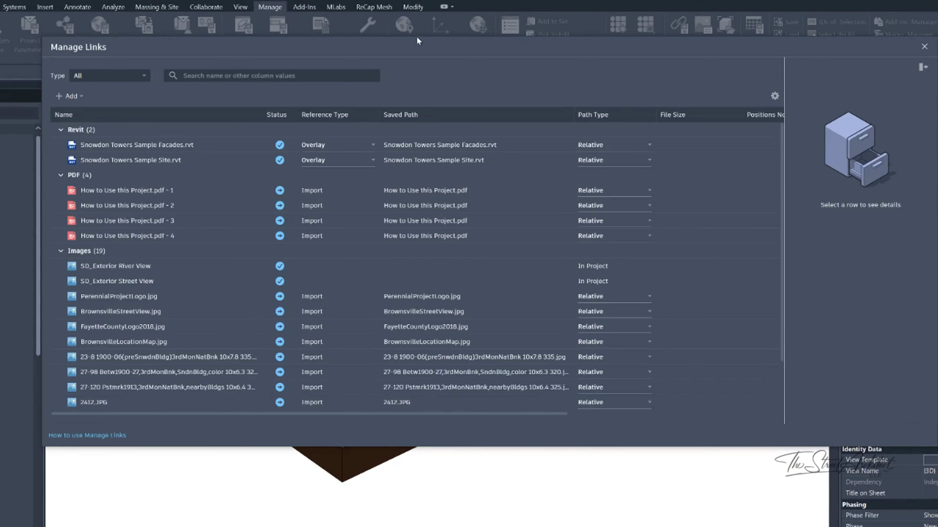
left_click_drag(410, 47, 375, 68)
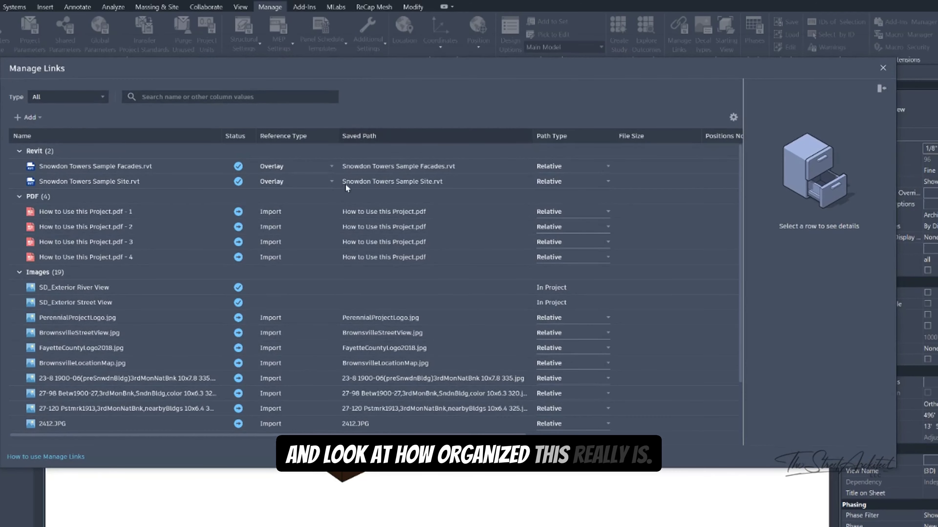
scroll(346, 184, "down", 2)
scroll(381, 174, "down", 1)
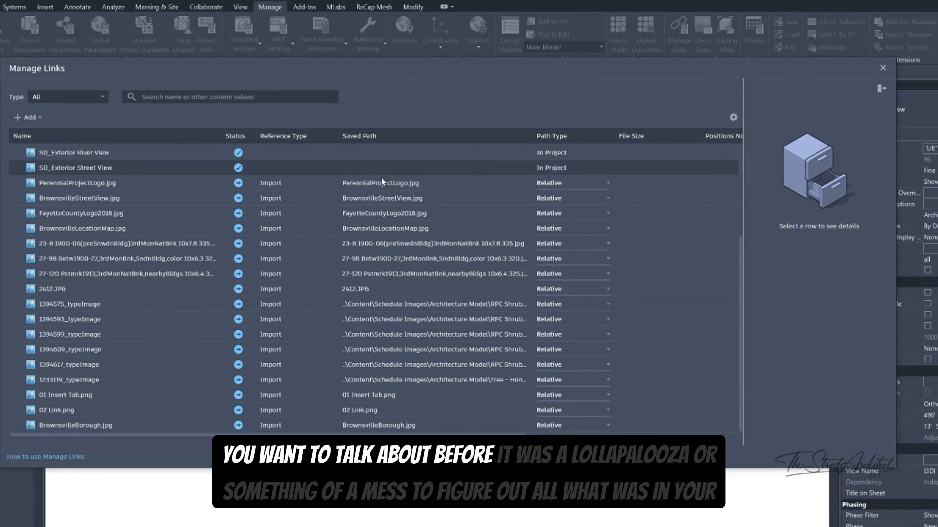
scroll(372, 241, "up", 3)
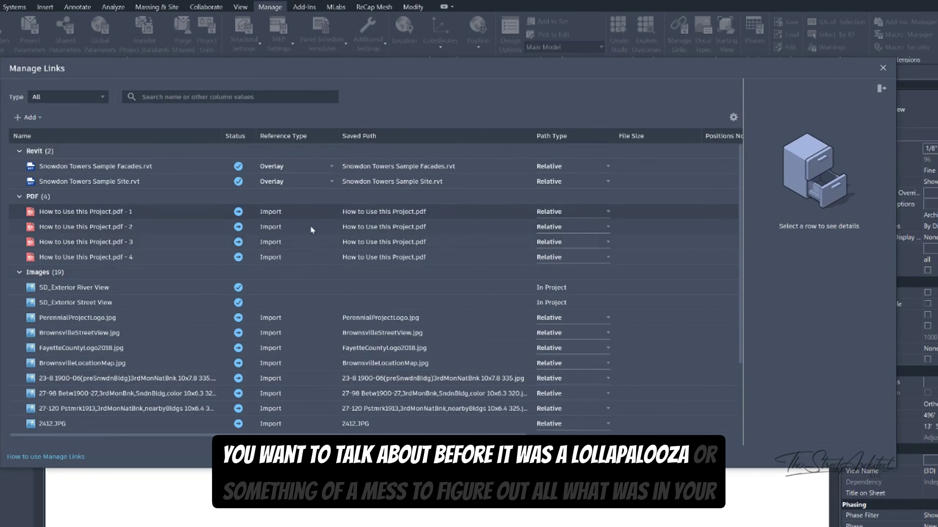
scroll(311, 226, "down", 2)
scroll(281, 397, "down", 1)
left_click_drag(263, 426, 369, 443)
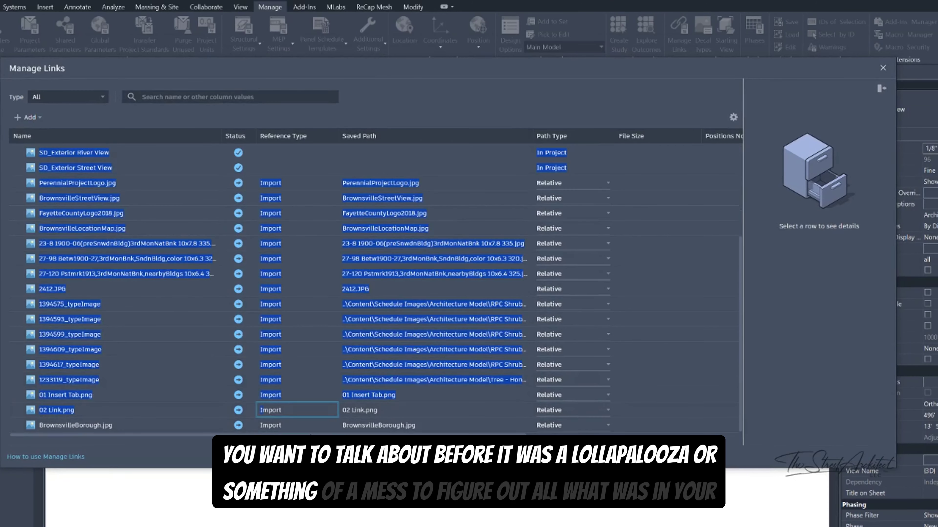
Step: Inspect the details of the 1394575_typeImage link and the rest of the link list, and close the Manage Links dialog
left_click(646, 305)
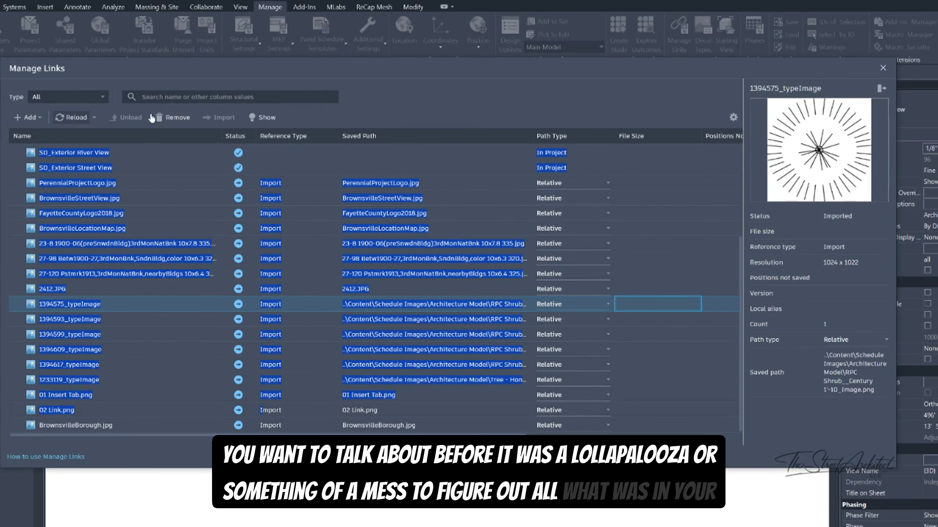
scroll(121, 312, "up", 5)
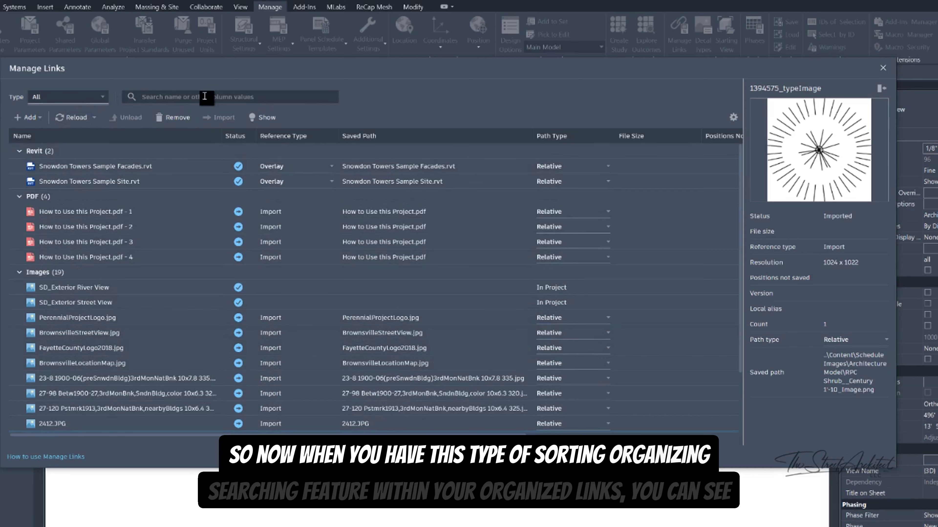
left_click(214, 95)
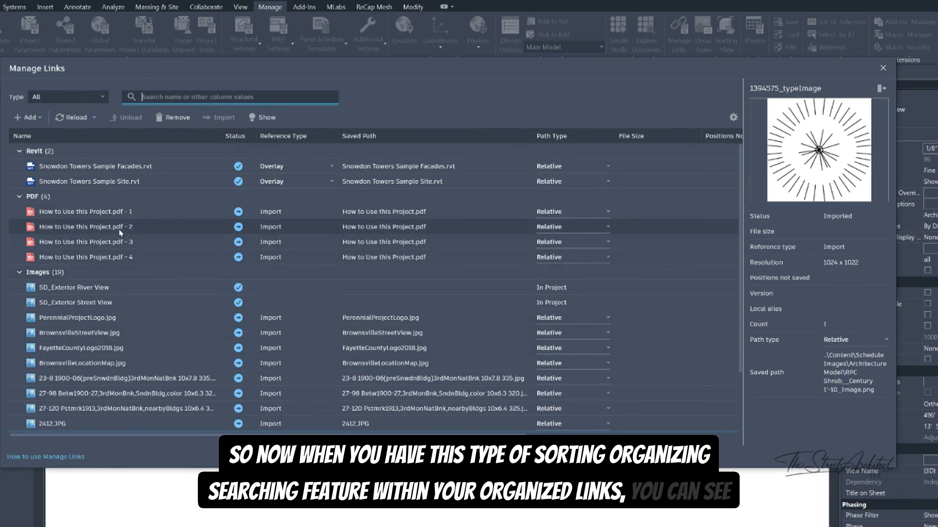
scroll(281, 209, "down", 3)
scroll(282, 209, "up", 3)
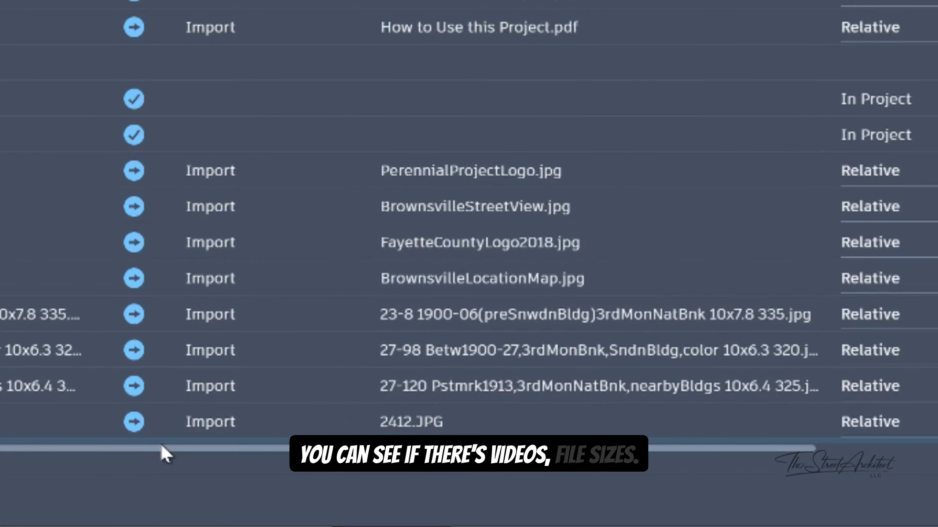
left_click_drag(168, 447, 49, 396)
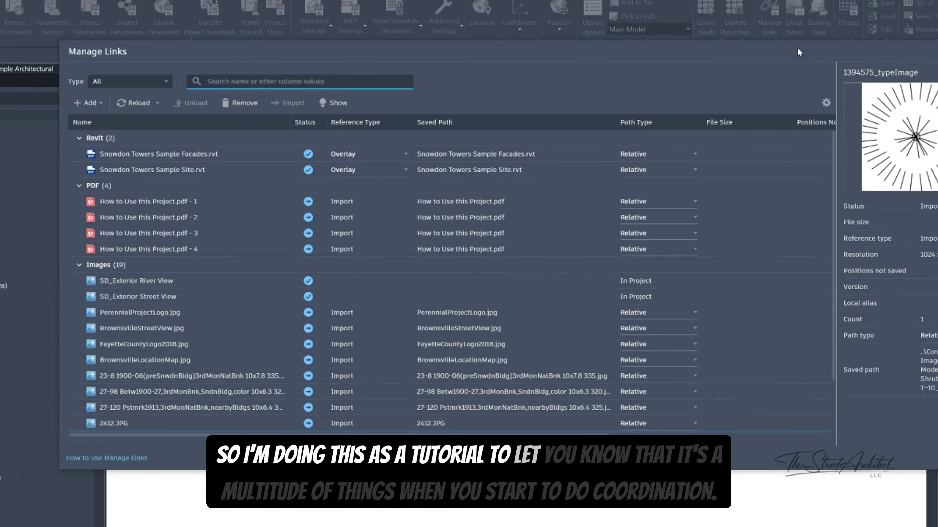
left_click_drag(798, 52, 739, 61)
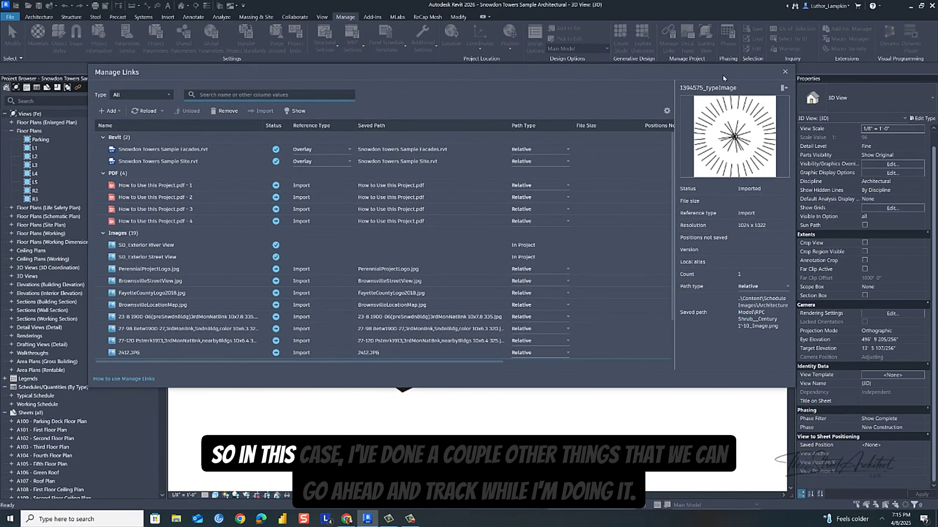
left_click_drag(723, 75, 698, 88)
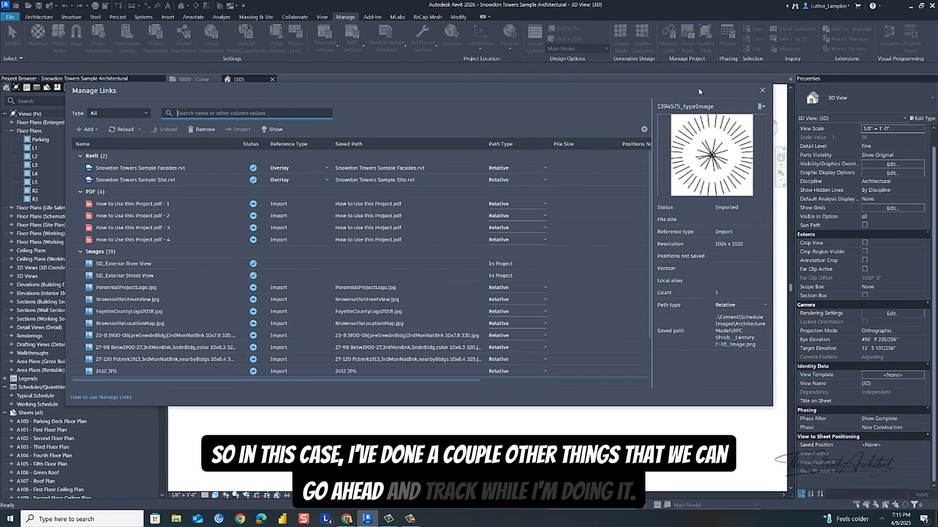
left_click_drag(694, 96, 694, 90)
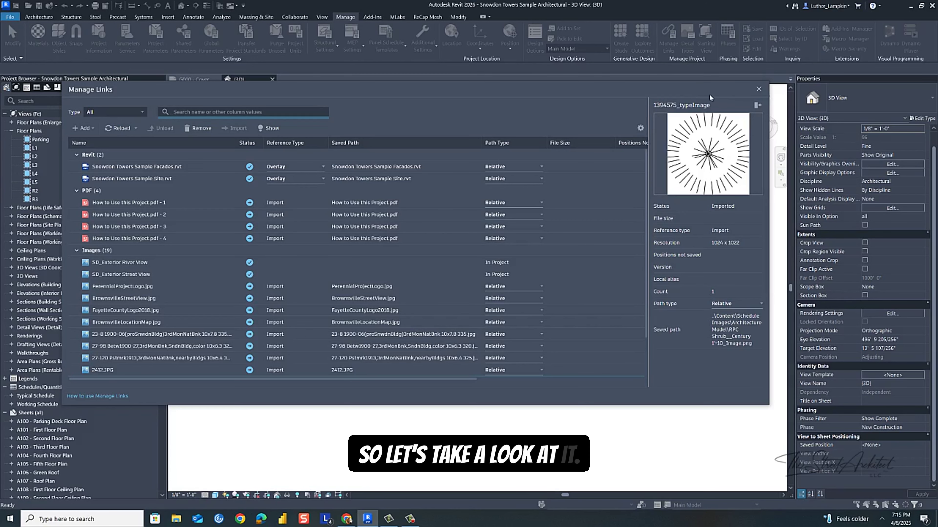
left_click_drag(742, 92, 727, 92)
left_click(743, 90)
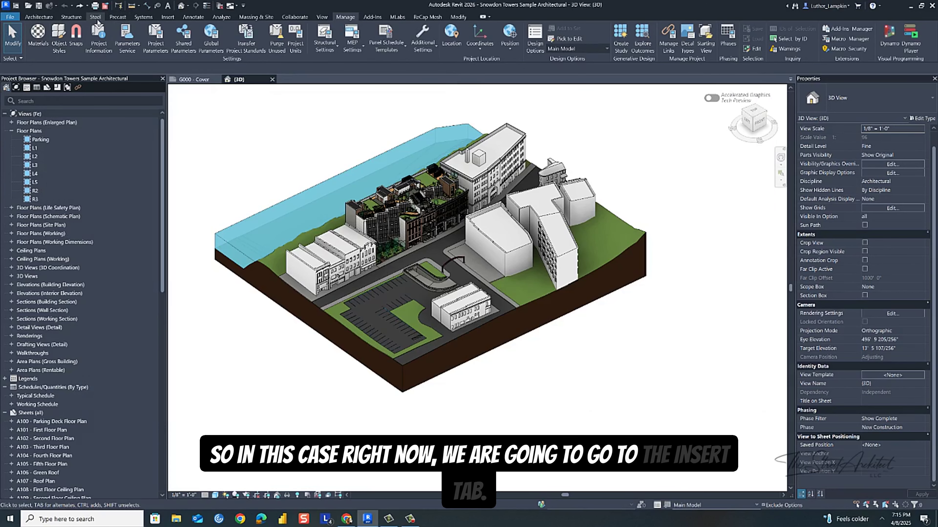
Step: Start linking a local coordination model and choose Snowdon Towers Sample Structural.nwc from the TRADE folder
left_click(166, 17)
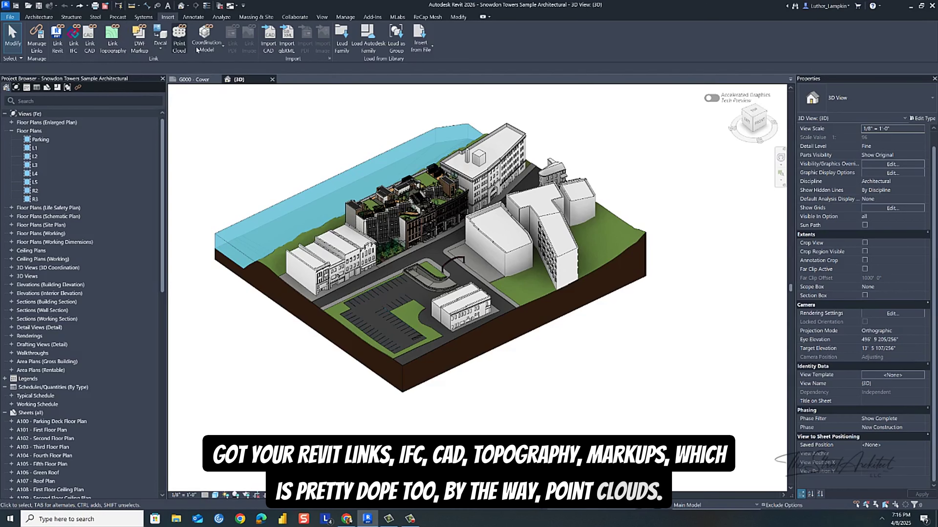
left_click(204, 48)
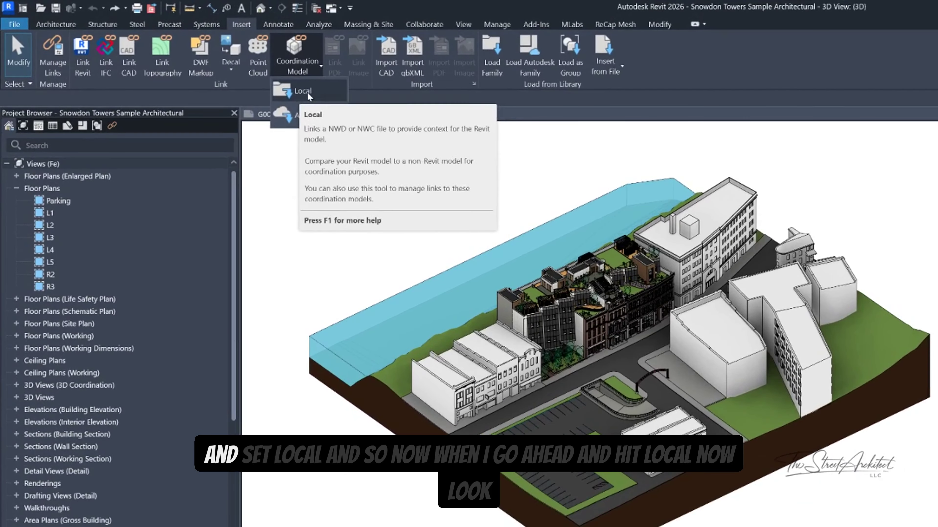
left_click(303, 91)
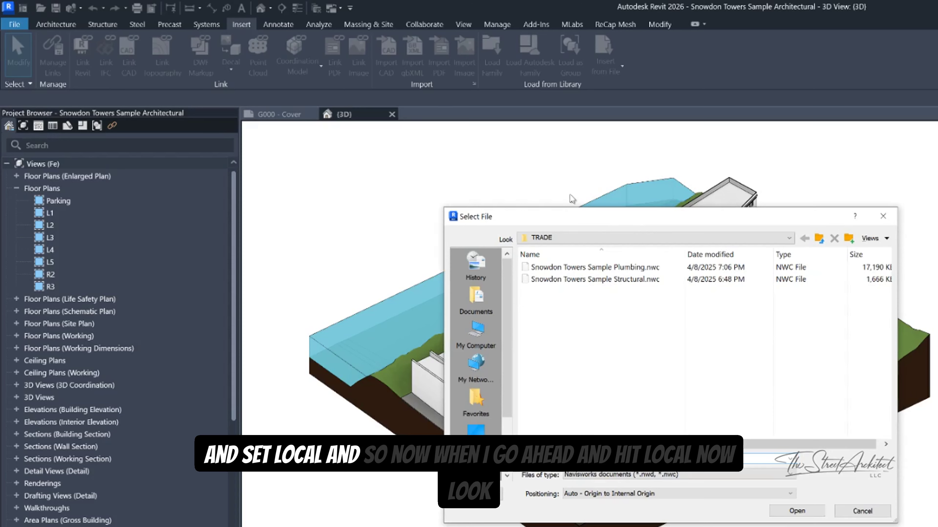
left_click_drag(638, 219, 536, 165)
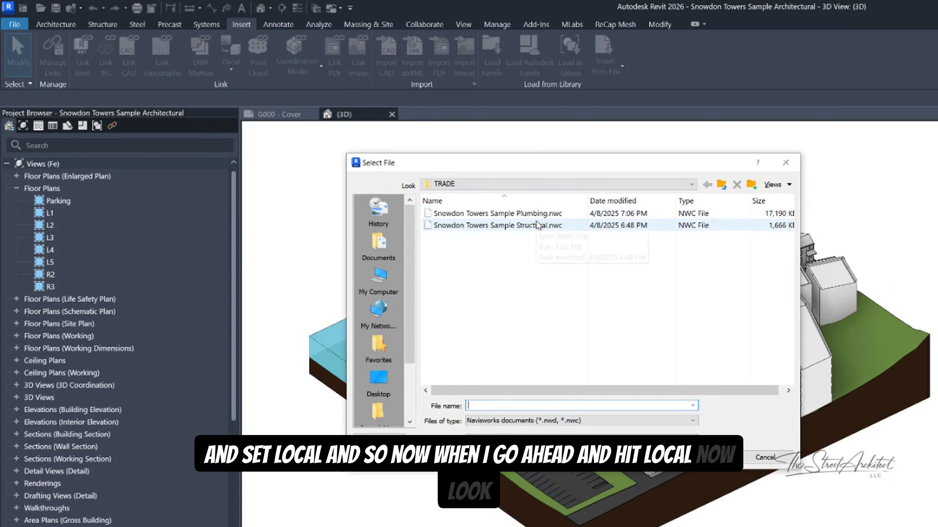
left_click(538, 225)
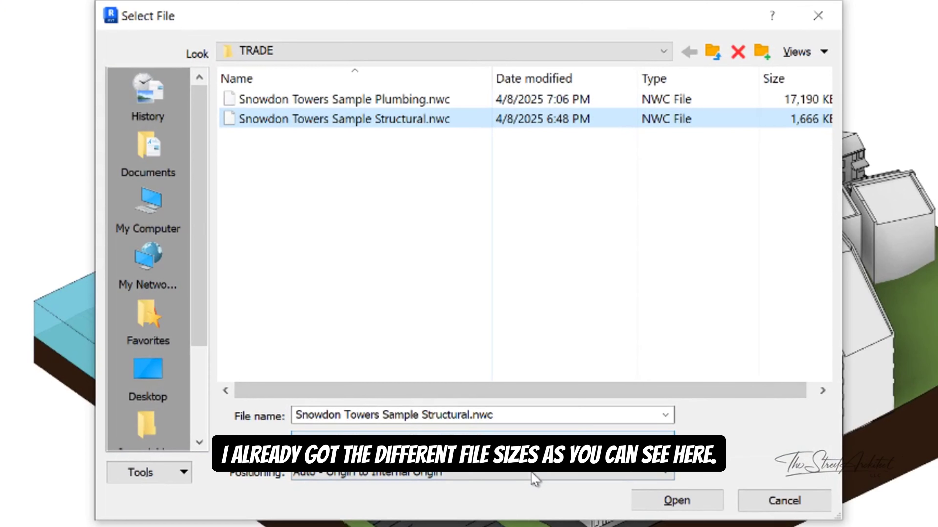
Step: Set the coordination model's positioning to Auto - By Shared Coordinates and link the selected file
left_click(535, 479)
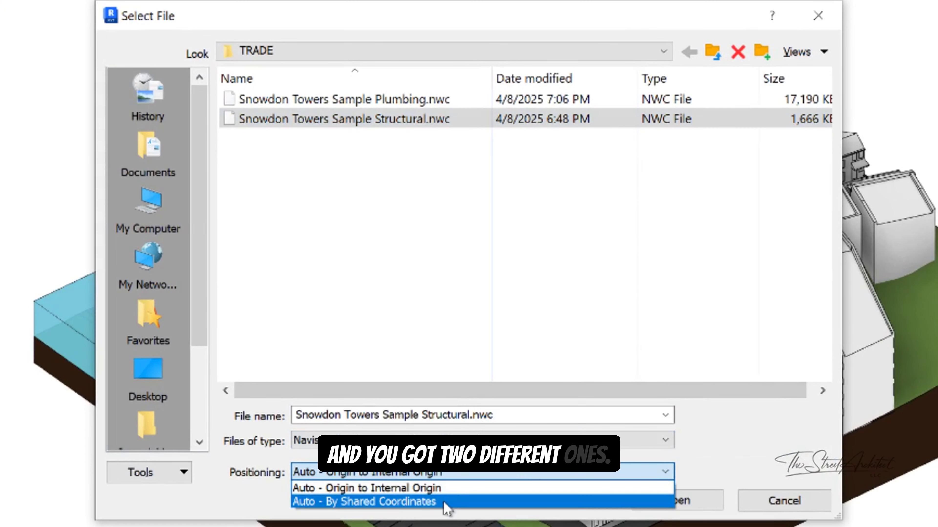
left_click(444, 503)
left_click(457, 477)
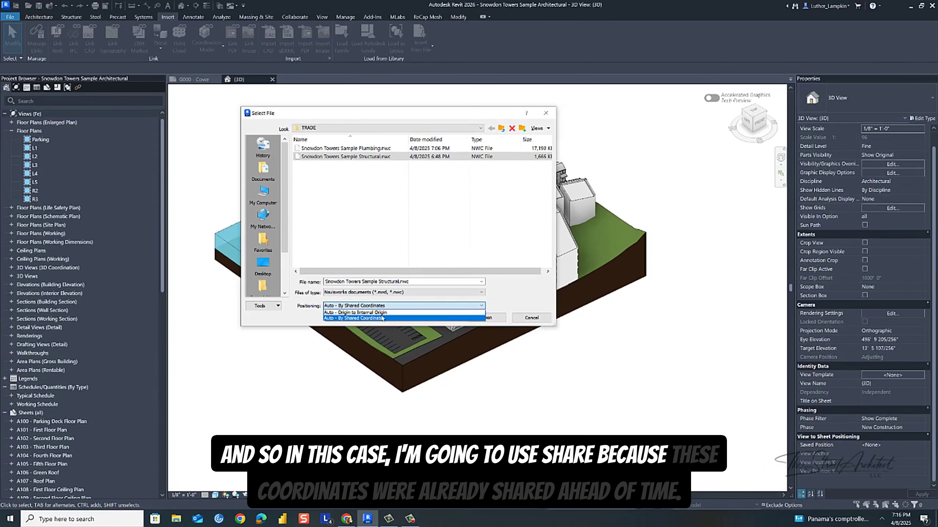
left_click(365, 318)
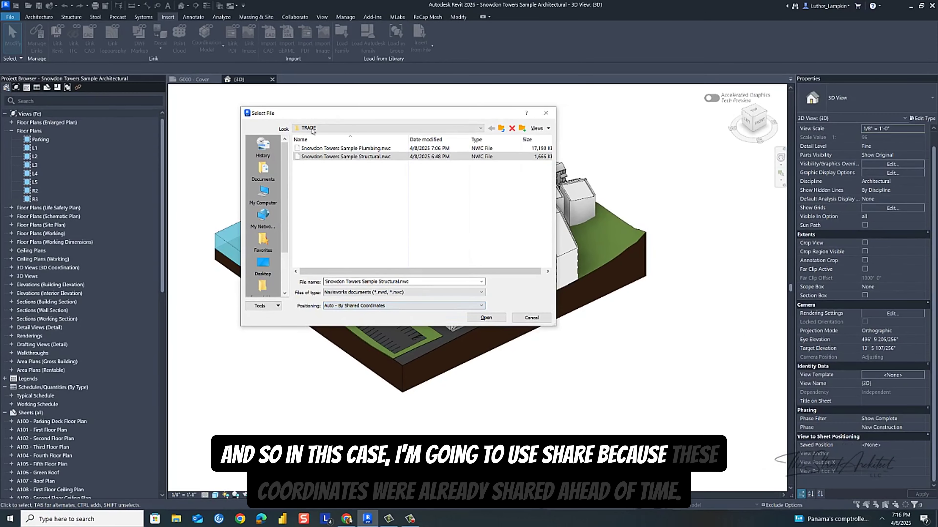
left_click_drag(345, 119, 322, 109)
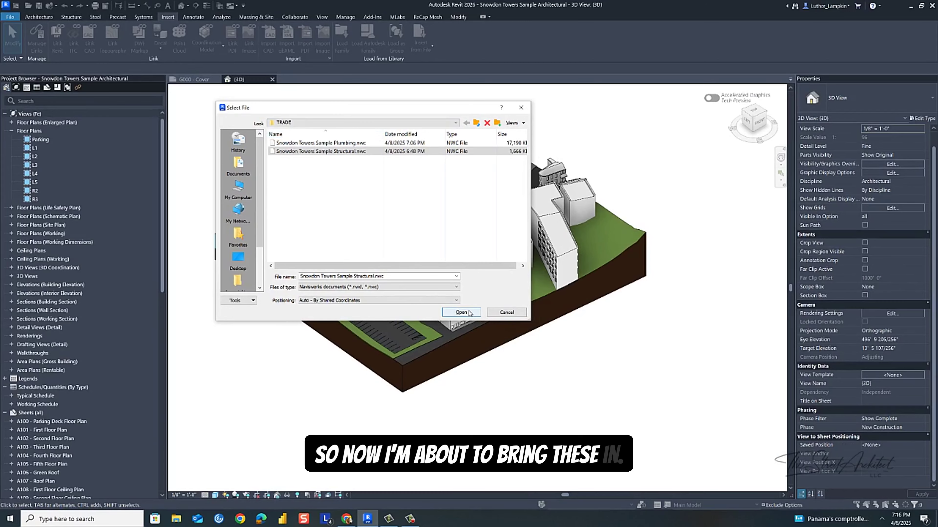
left_click(461, 312)
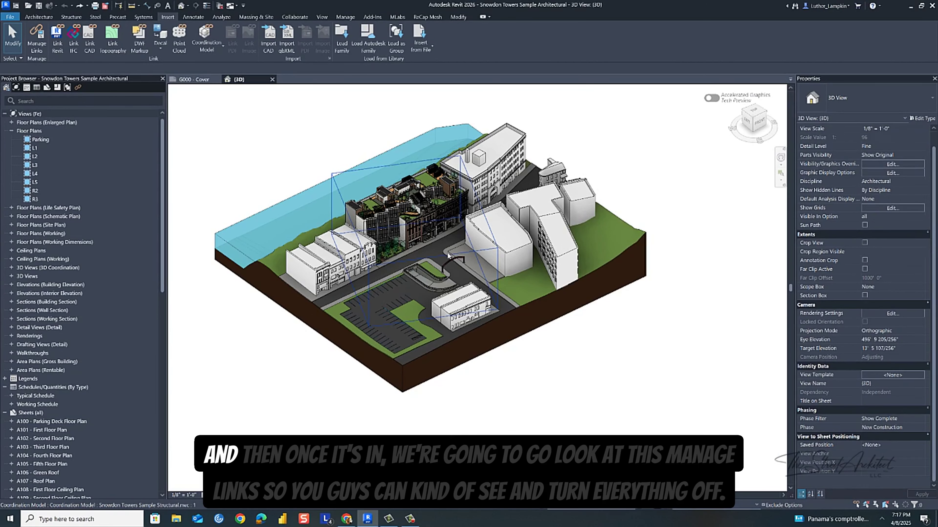
Step: Open the 3D view's Visibility/Graphic Overrides, check the Revit links, show the coordination model settings and widen the dialog
scroll(404, 204, "up", 2)
middle_click_drag(311, 153, 329, 159)
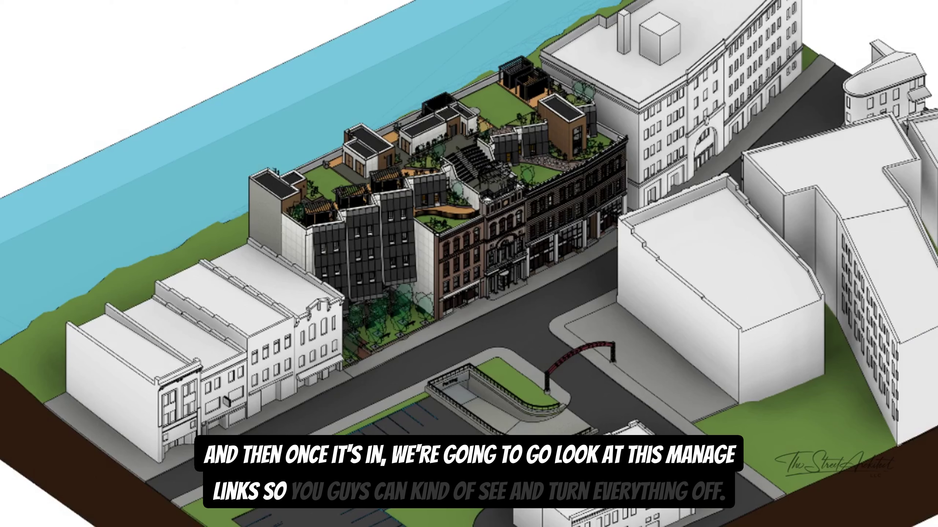
key("v")
key("v")
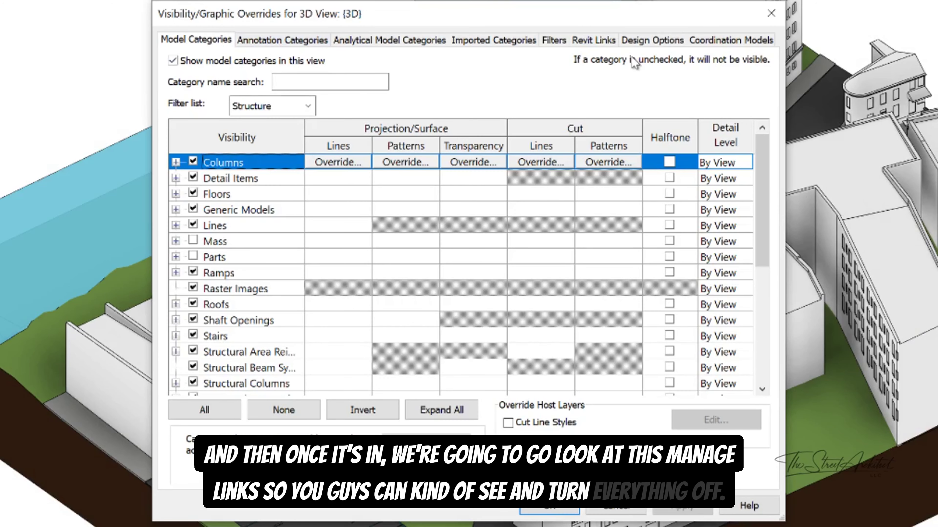
left_click(643, 40)
left_click(610, 40)
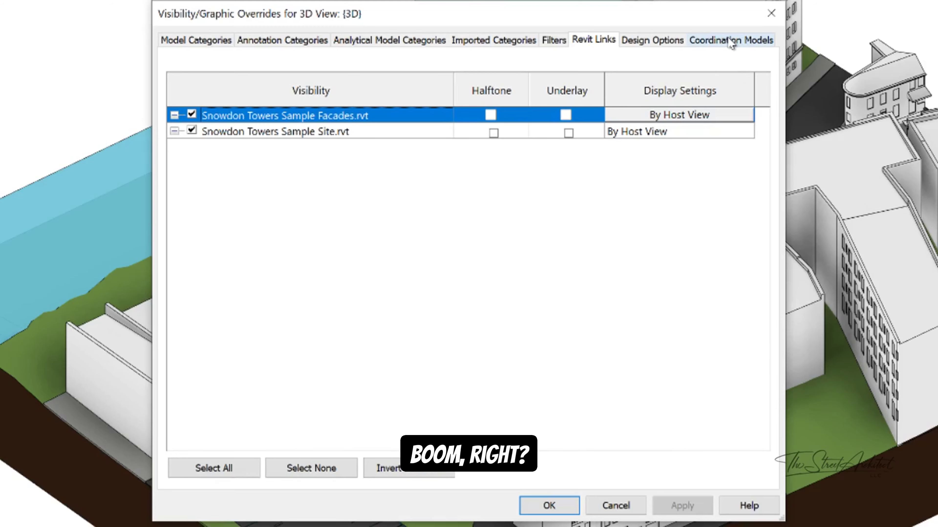
left_click(731, 41)
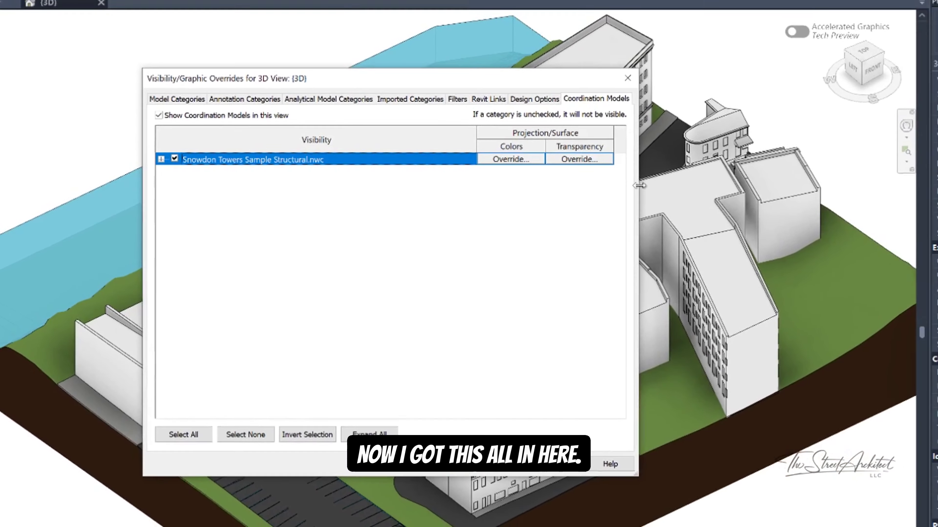
left_click_drag(713, 173, 898, 189)
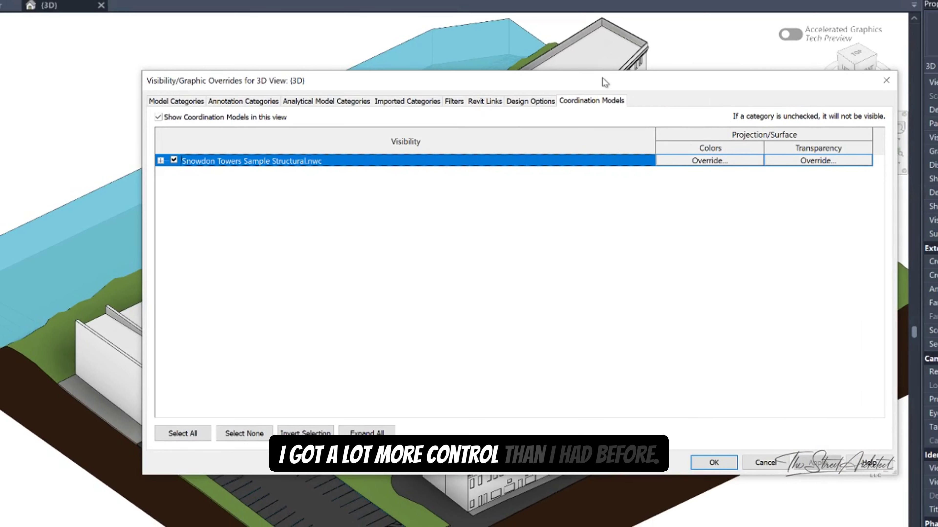
Step: Override the surface colour of Snowdon Towers Sample Structural.nwc with grey RGB 128-128-128, check its transparency override without changing it, and accept the overrides
left_click_drag(603, 78, 477, 69)
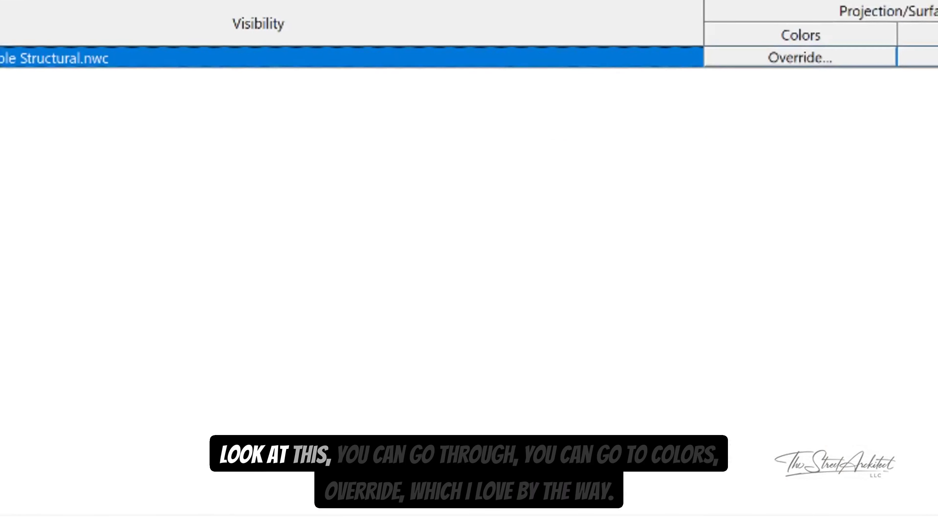
left_click(892, 51)
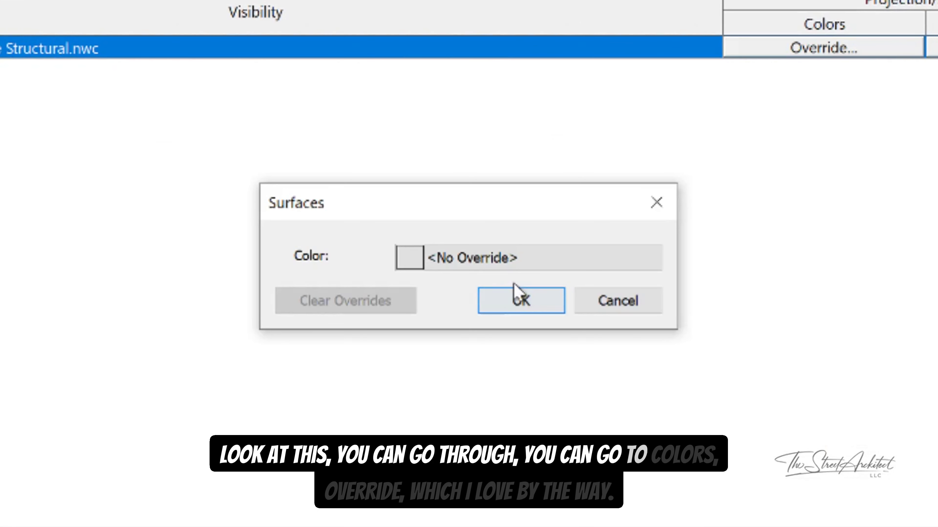
left_click(530, 271)
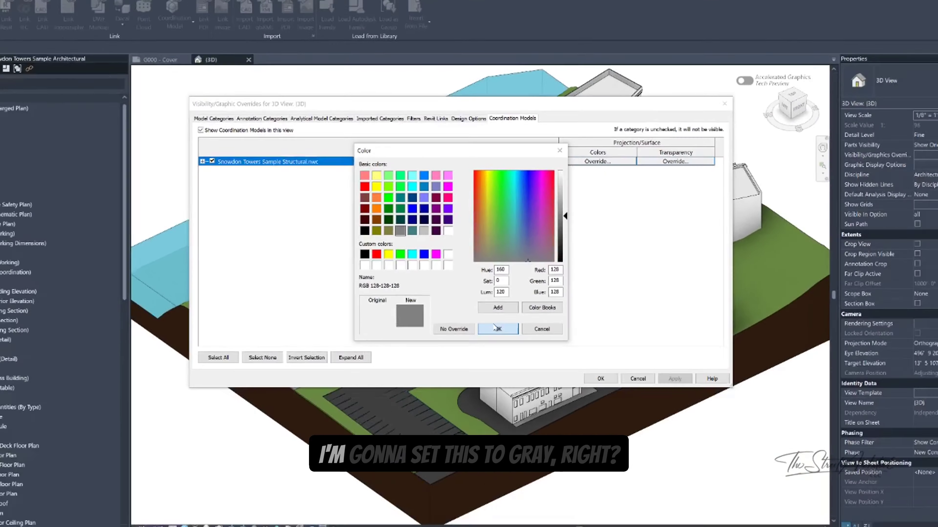
left_click(558, 482)
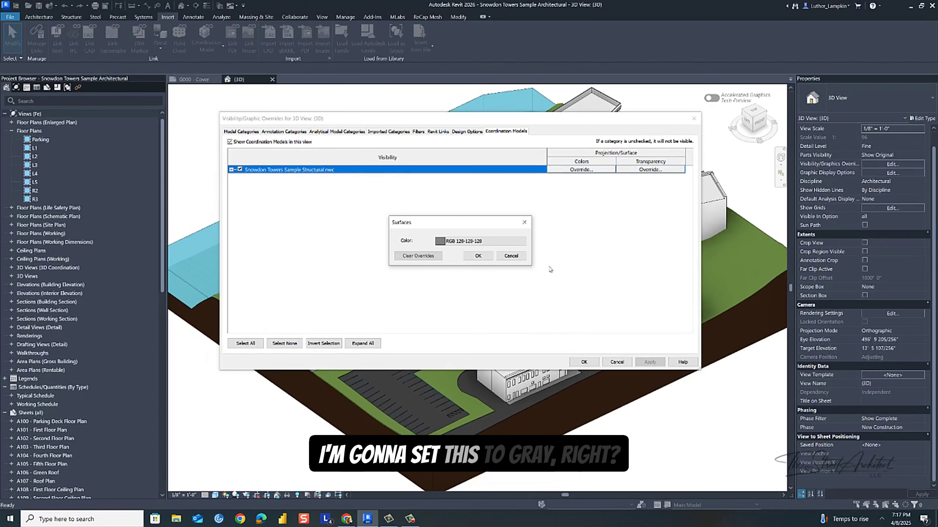
left_click(477, 256)
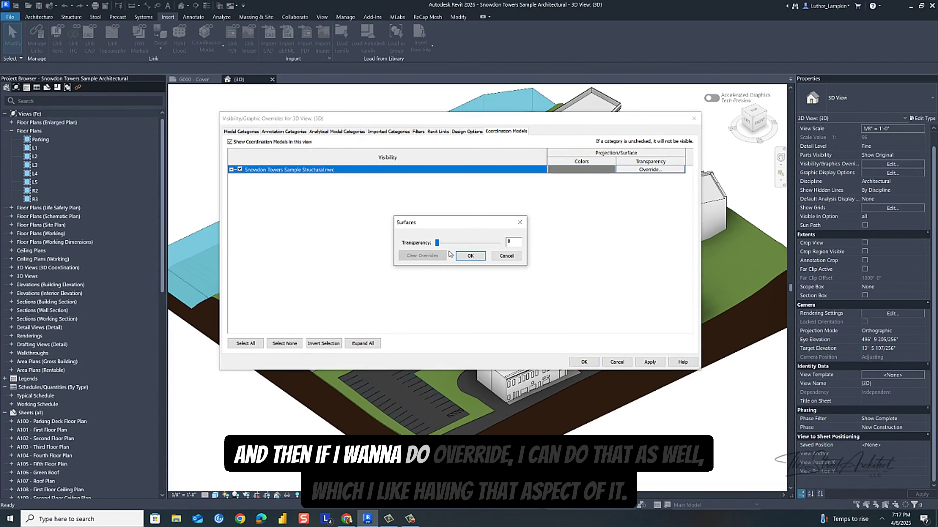
left_click(520, 224)
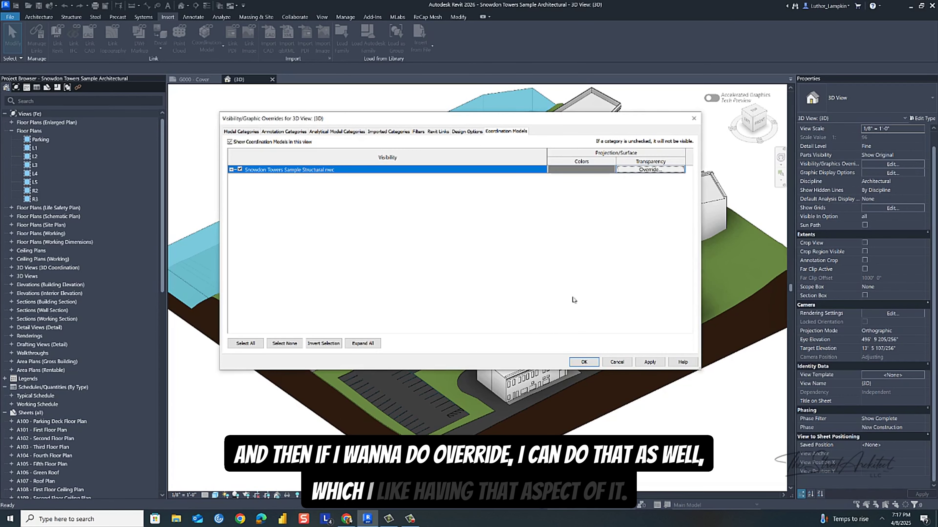
left_click(584, 361)
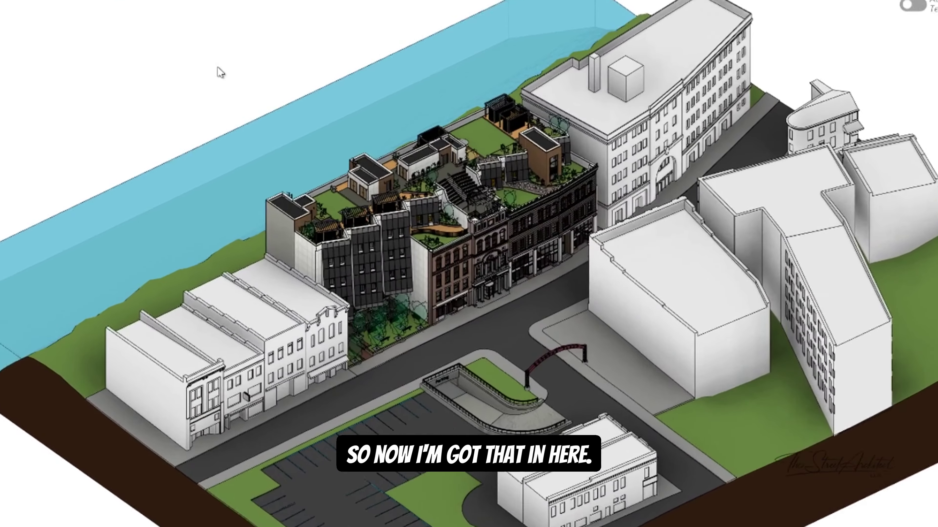
Step: Reopen the 3D view's Visibility/Graphic Overrides and remove the Structure discipline from the model category filter
key("v")
key("v")
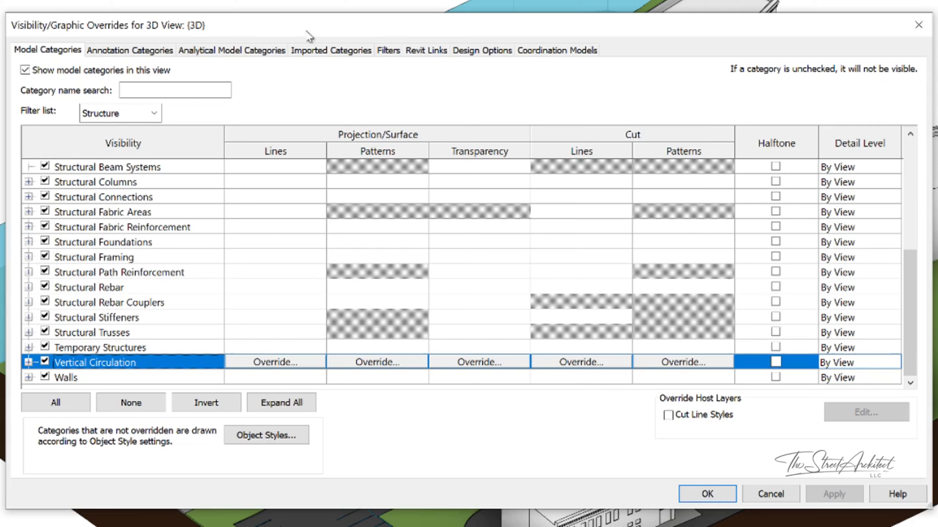
left_click(111, 181)
scroll(128, 209, "up", 4)
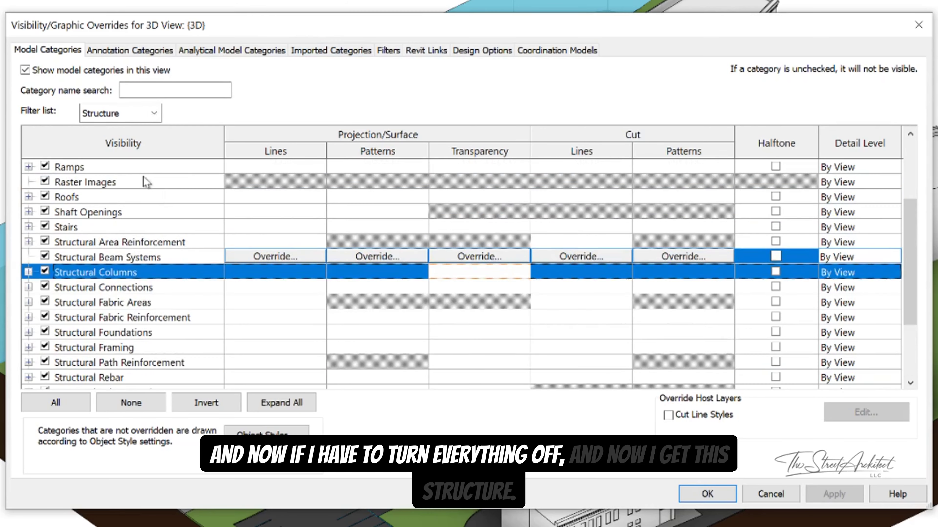
scroll(111, 196, "up", 1)
left_click(154, 117)
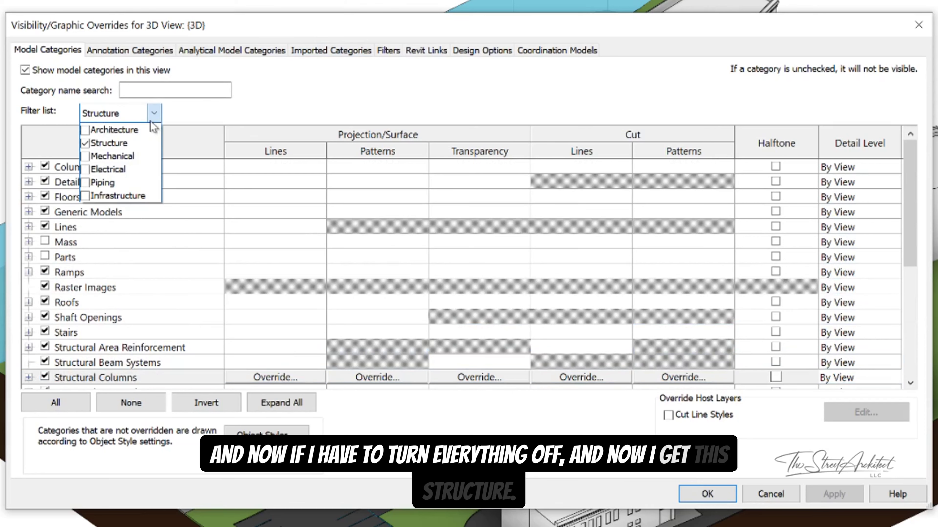
left_click(85, 144)
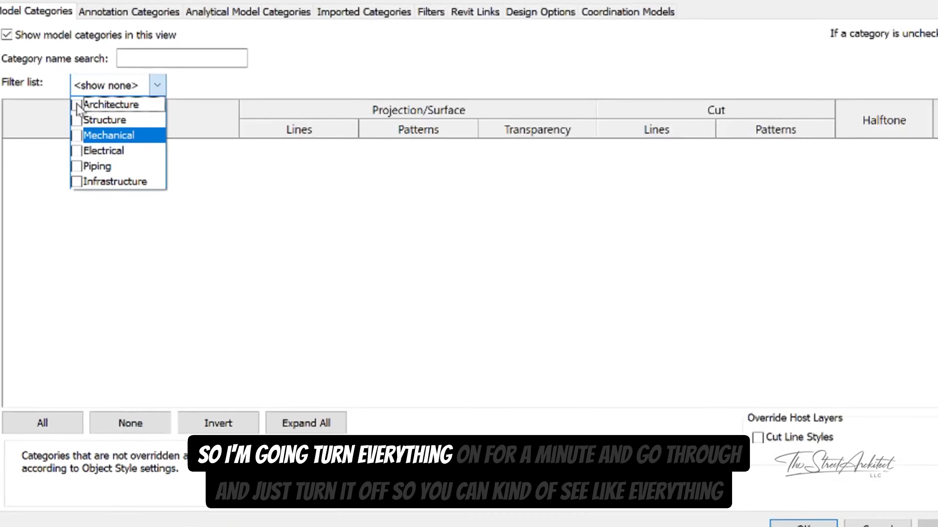
Step: Filter the model category list to Architecture, Mechanical, Electrical, Piping and Infrastructure
left_click(136, 90)
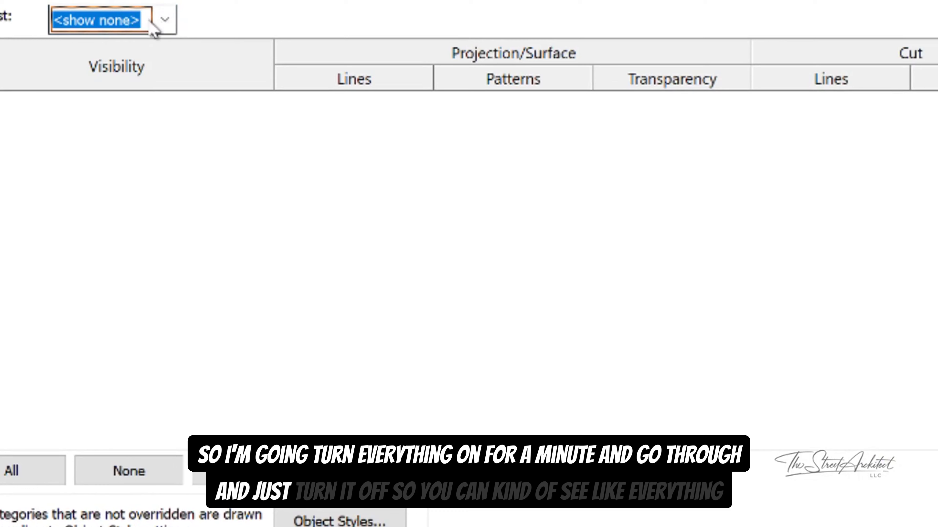
left_click(153, 28)
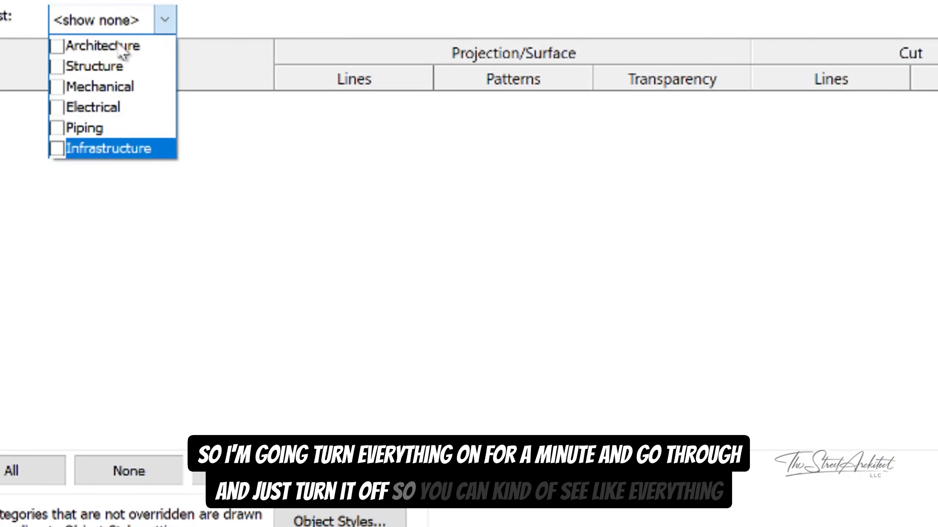
left_click(58, 48)
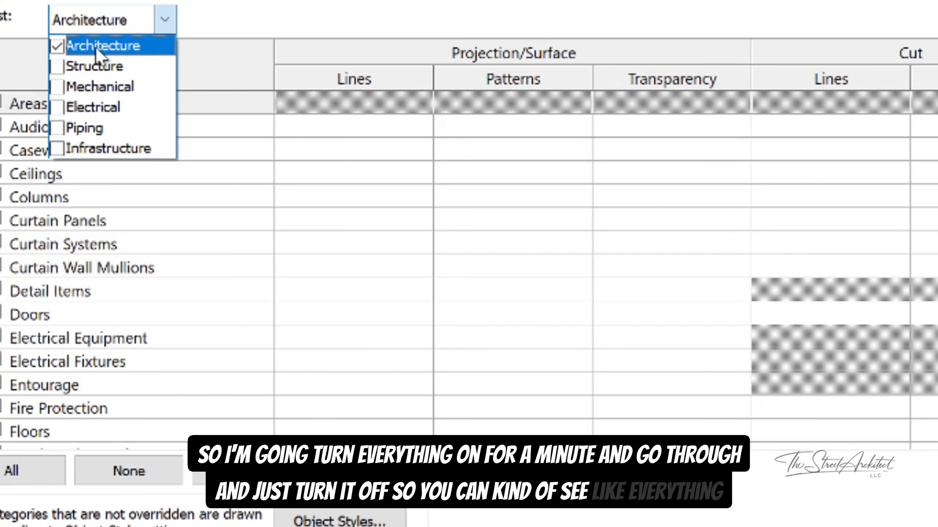
left_click(57, 47)
left_click(57, 47)
key("Escape")
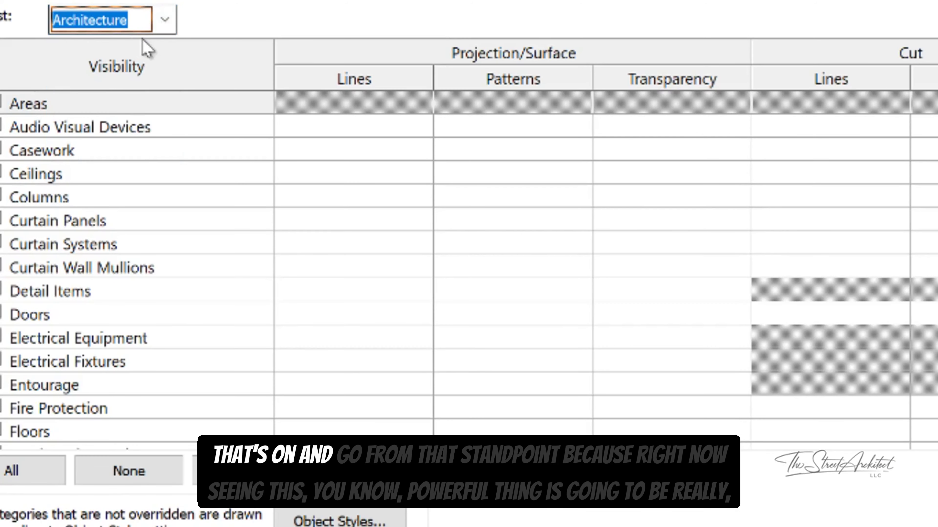
left_click(162, 26)
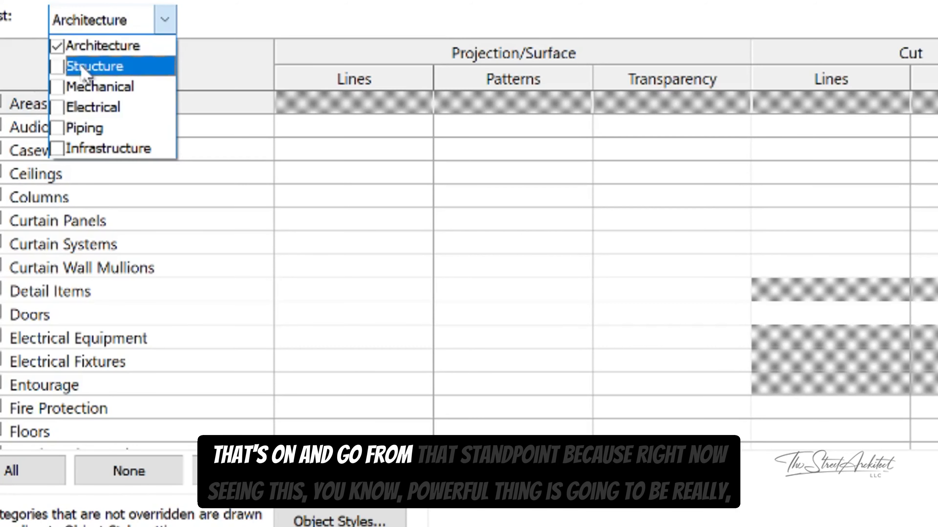
left_click(58, 87)
left_click(58, 108)
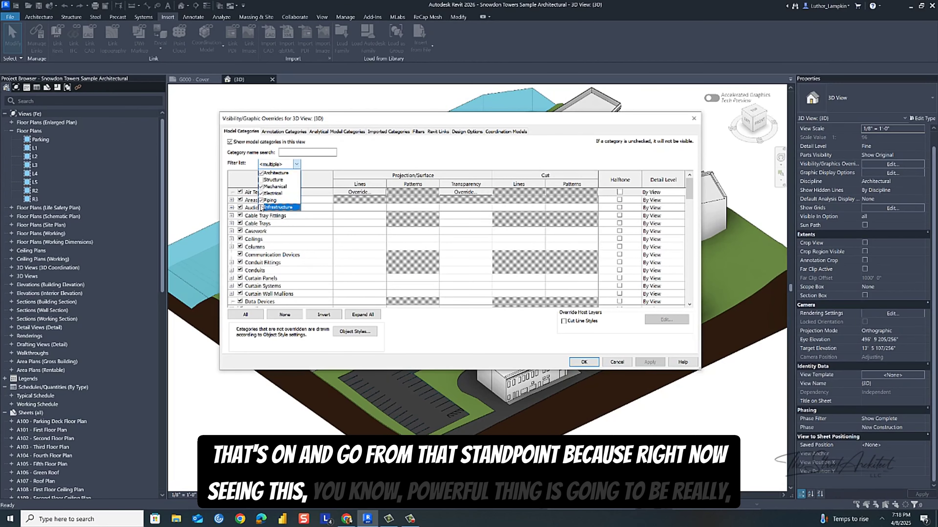
left_click(261, 207)
left_click(589, 360)
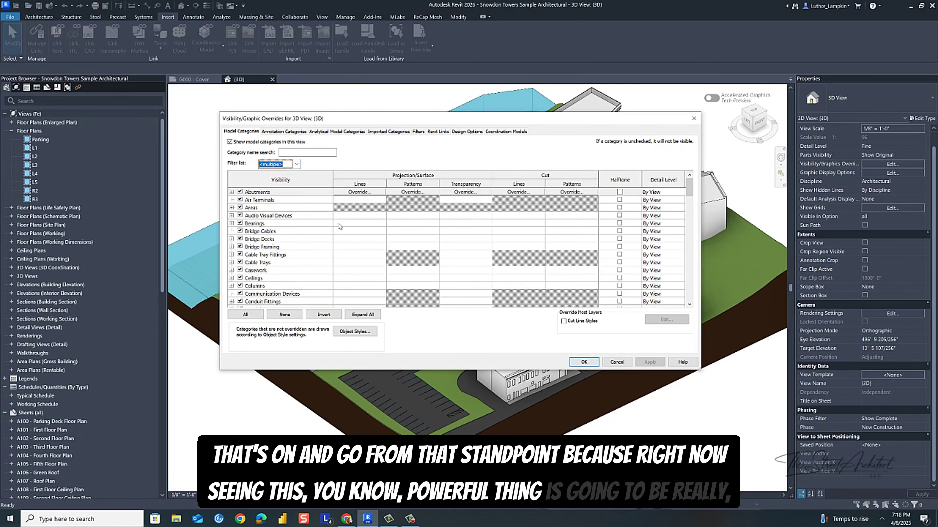
Step: Turn off the visibility of all listed model categories from Abutments to Wires and accept the overrides
left_click(282, 205)
left_click(285, 196)
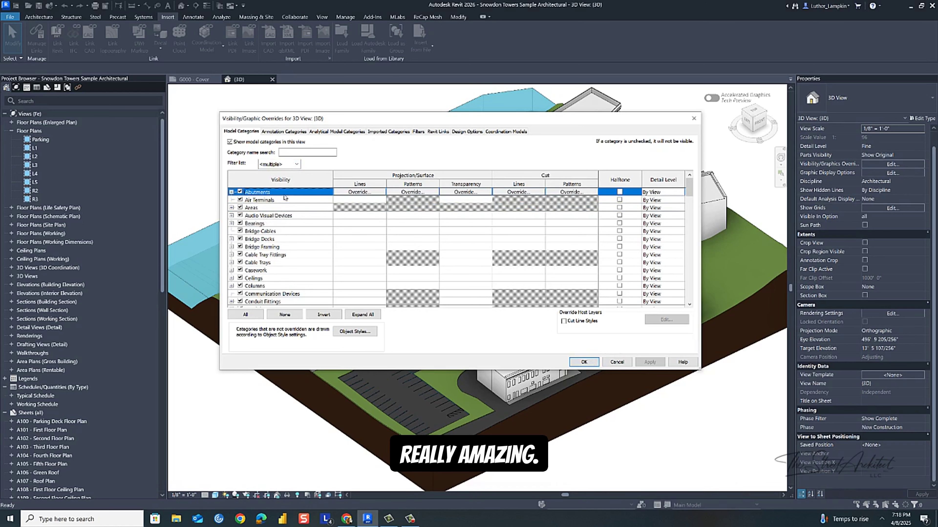
scroll(271, 200, "down", 8)
scroll(271, 200, "down", 10)
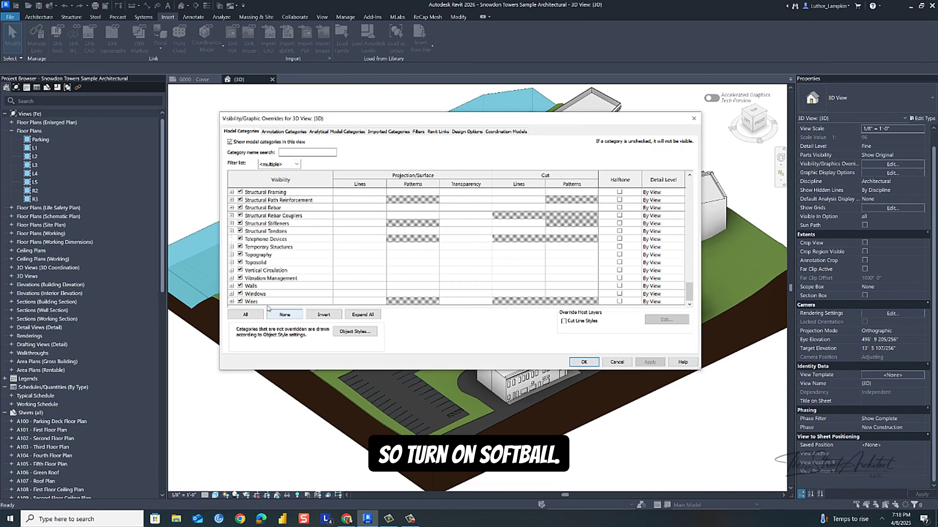
left_click(268, 302, "shift")
left_click(240, 270)
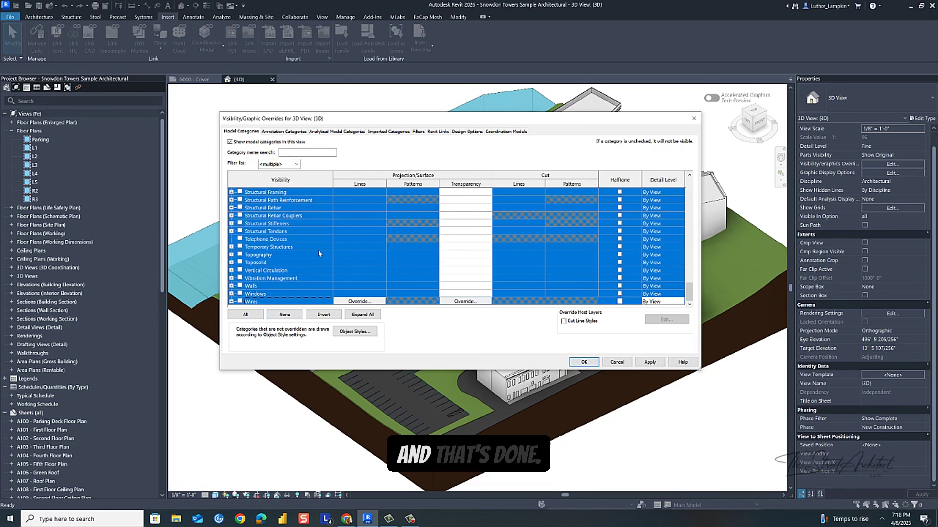
left_click(321, 254)
left_click(584, 362)
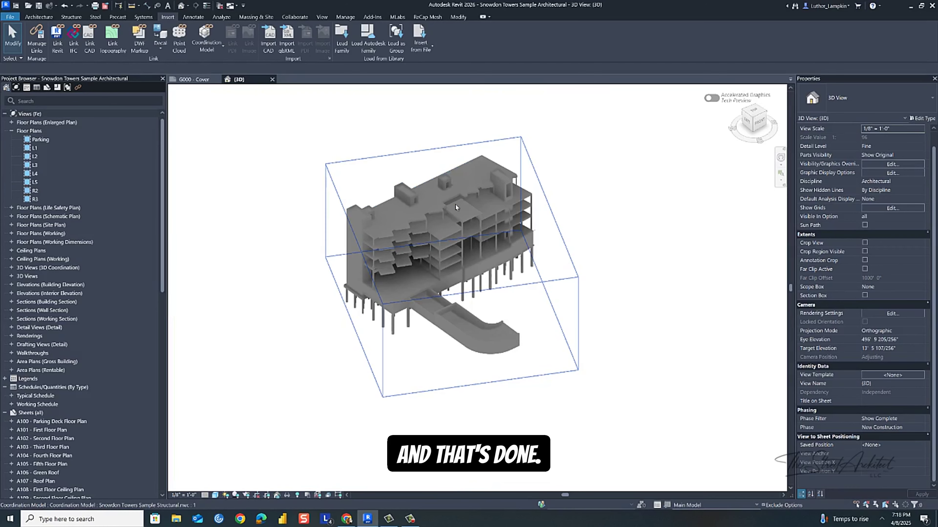
Step: Select the structural coordination model, check its type properties without changes, and examine its floors and columns in the 3D view
scroll(414, 241, "up", 5)
left_click(435, 239)
scroll(437, 241, "down", 5)
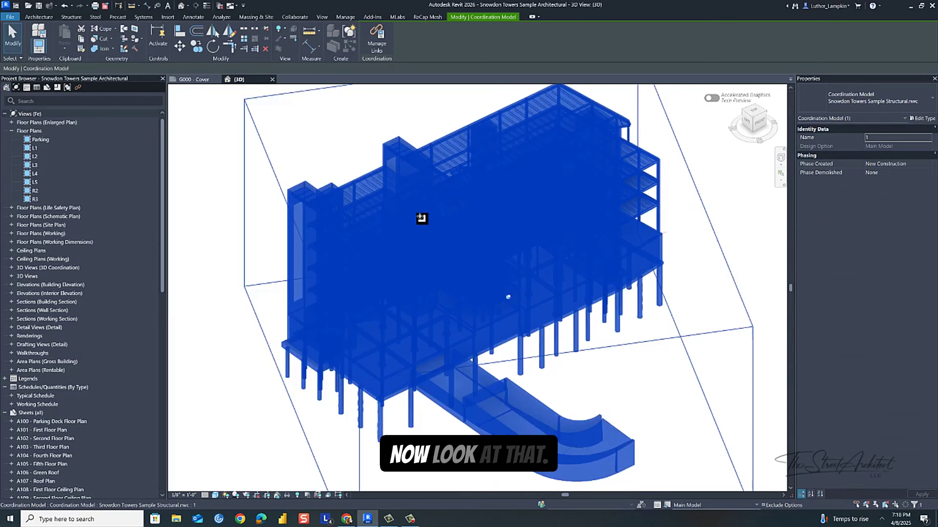
middle_click_drag(425, 222, 451, 194, "shift")
middle_click_drag(333, 131, 370, 149, "shift")
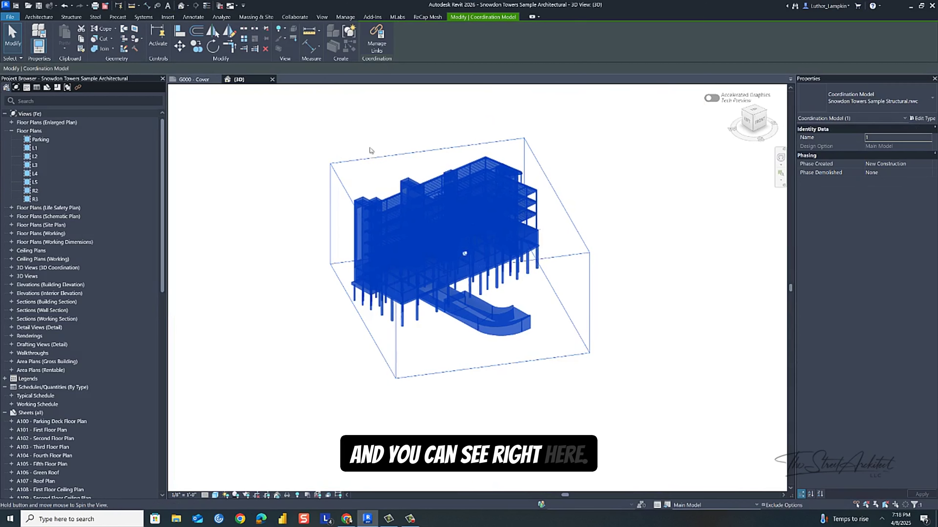
left_click(925, 118)
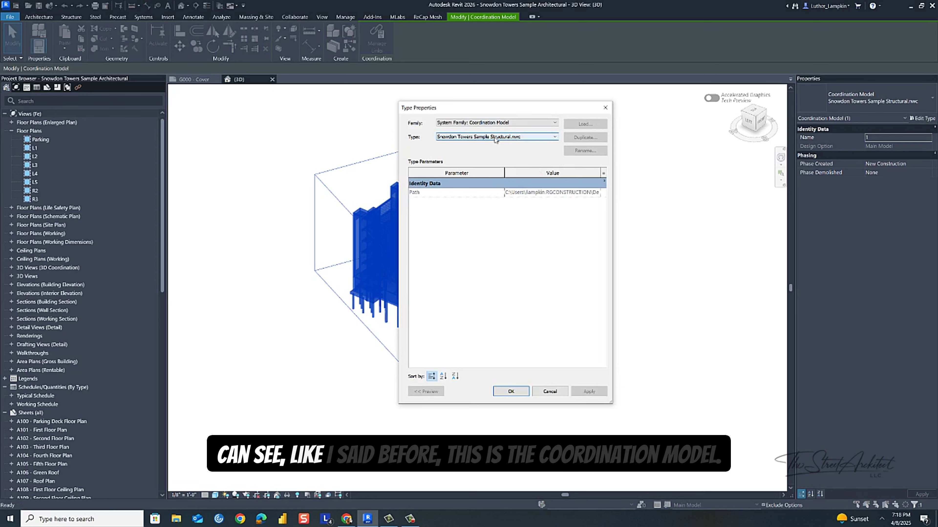
left_click(604, 107)
key("Escape")
scroll(406, 244, "up", 4)
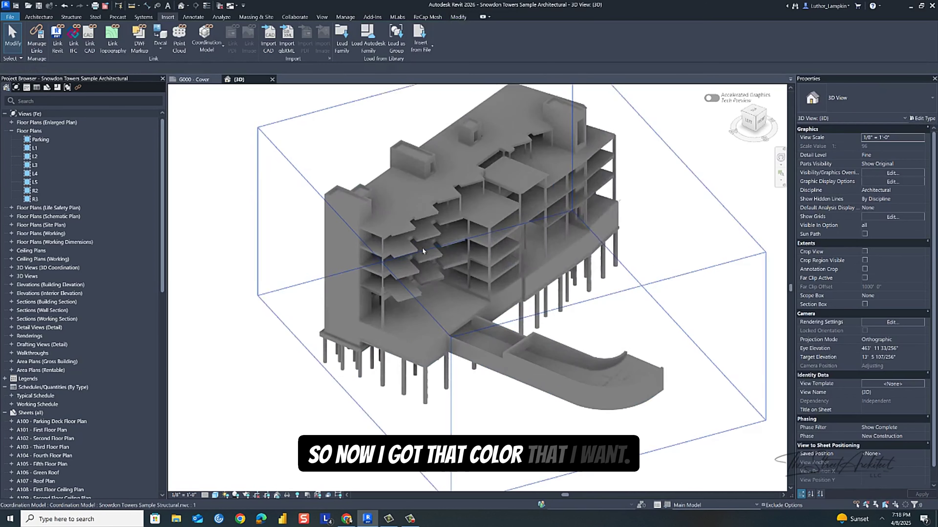
scroll(422, 251, "up", 4)
middle_click_drag(378, 207, 424, 196, "shift")
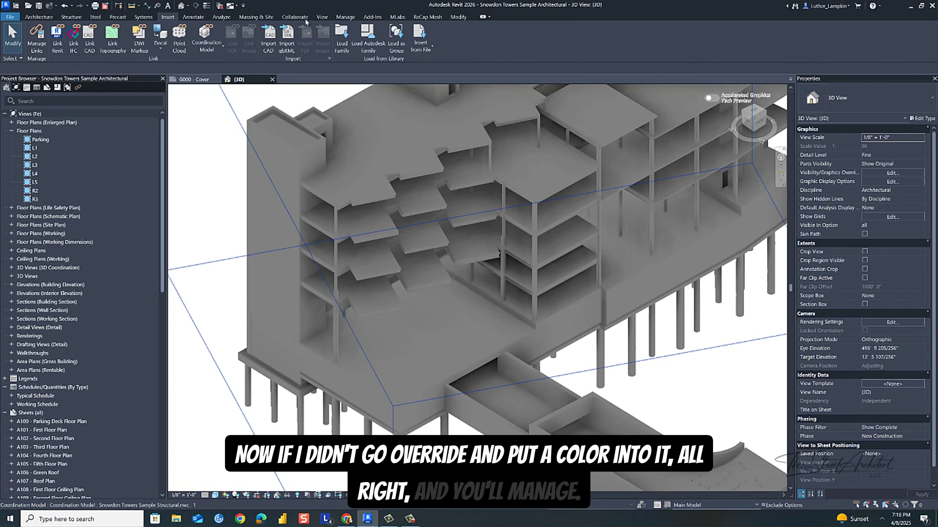
Step: Clear the colour override of Snowdon Towers Sample Structural.nwc in the 3D view's Visibility/Graphic Overrides and review the model
left_click(345, 17)
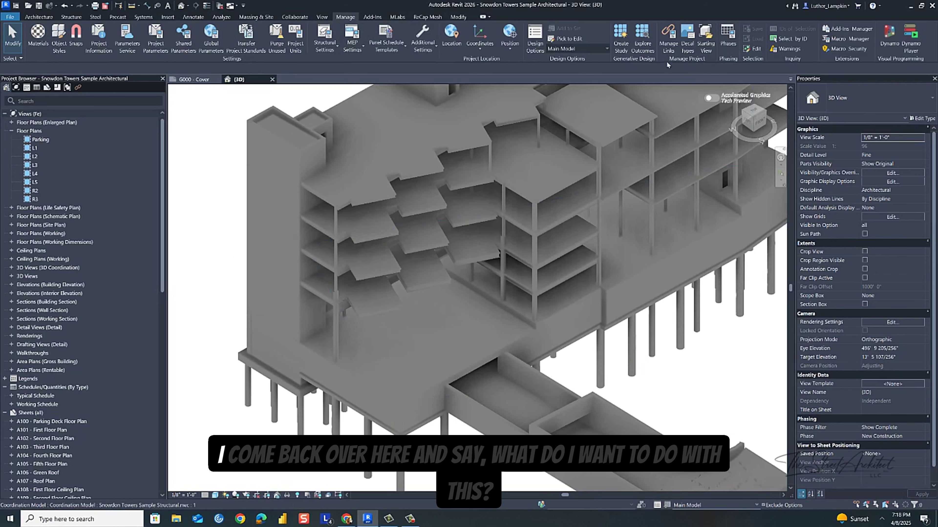
scroll(332, 144, "down", 1)
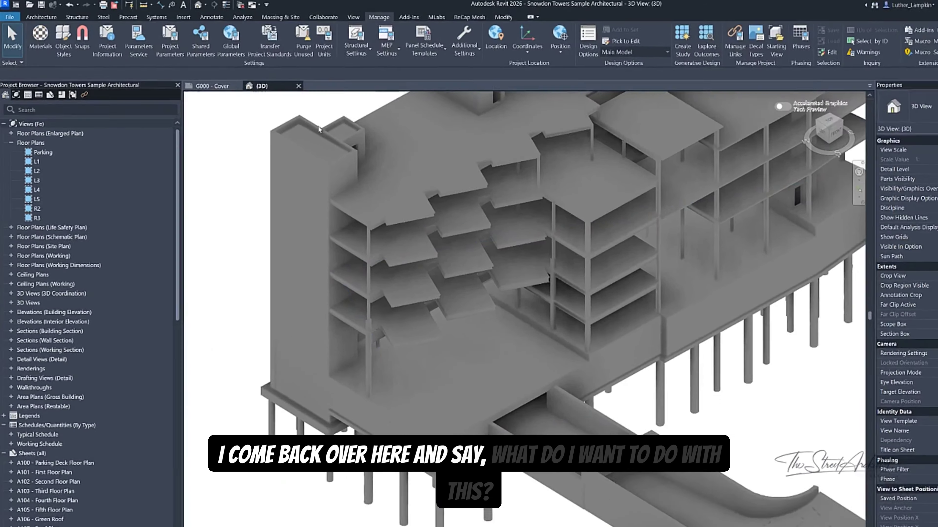
middle_click_drag(334, 153, 304, 160)
scroll(286, 110, "down", 2)
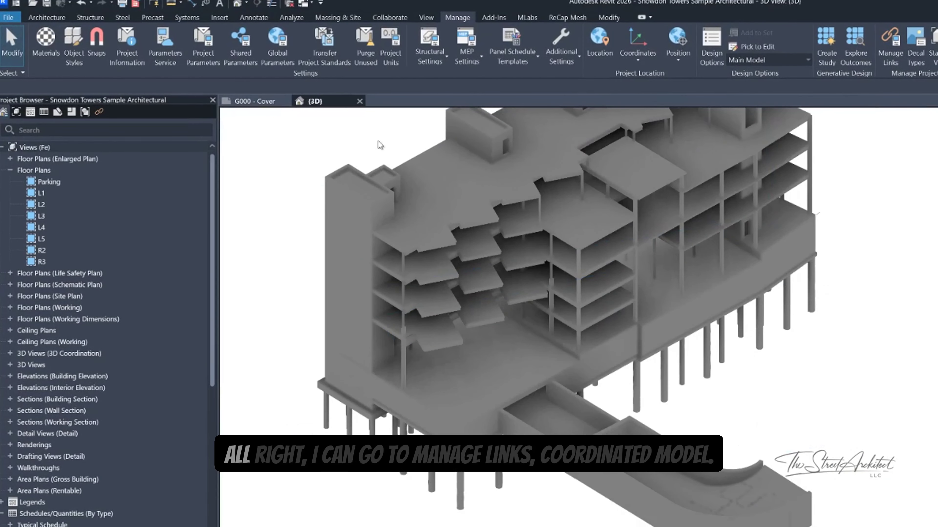
key("v")
key("g")
left_click(648, 171)
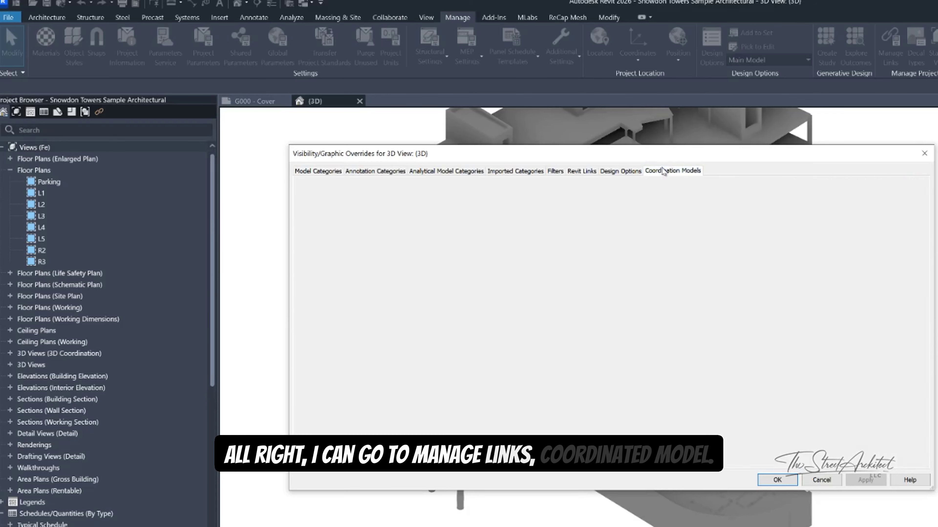
left_click(769, 222)
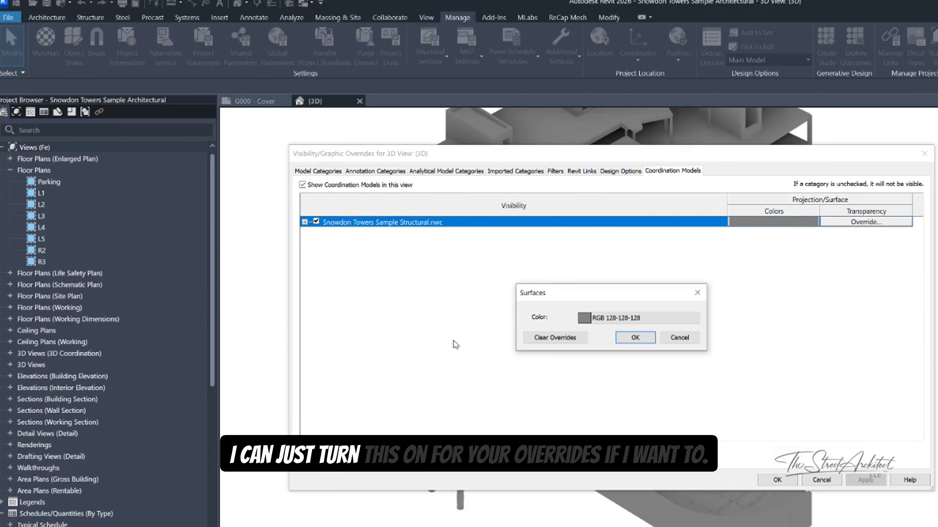
left_click(632, 339)
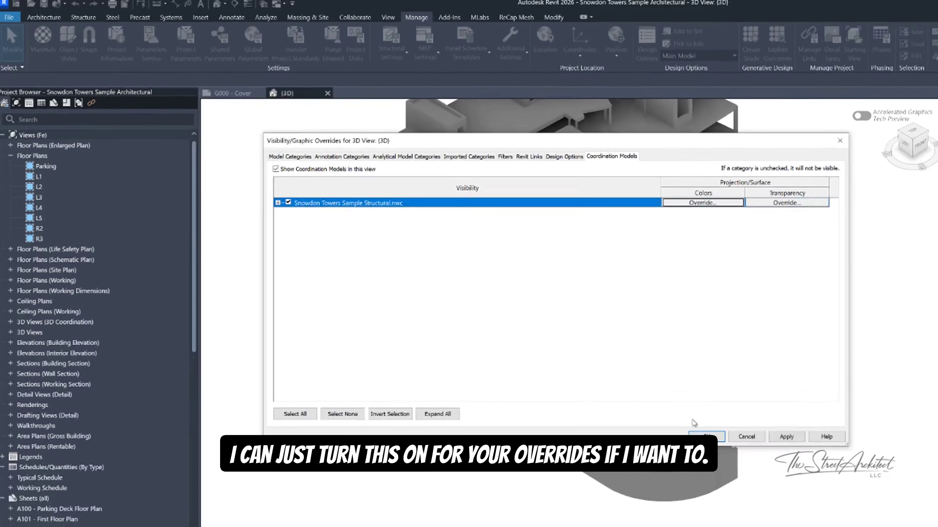
key("Return")
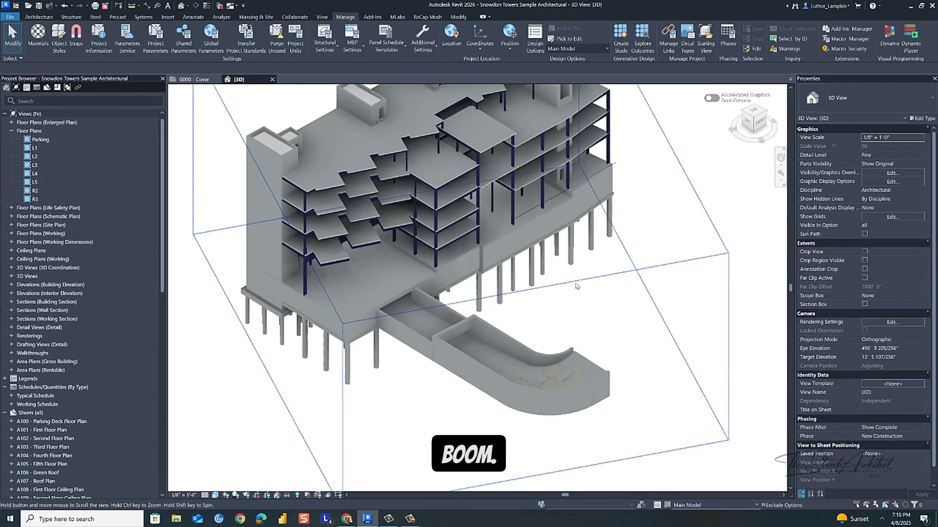
scroll(590, 292, "down", 3)
middle_click_drag(582, 287, 325, 142, "shift")
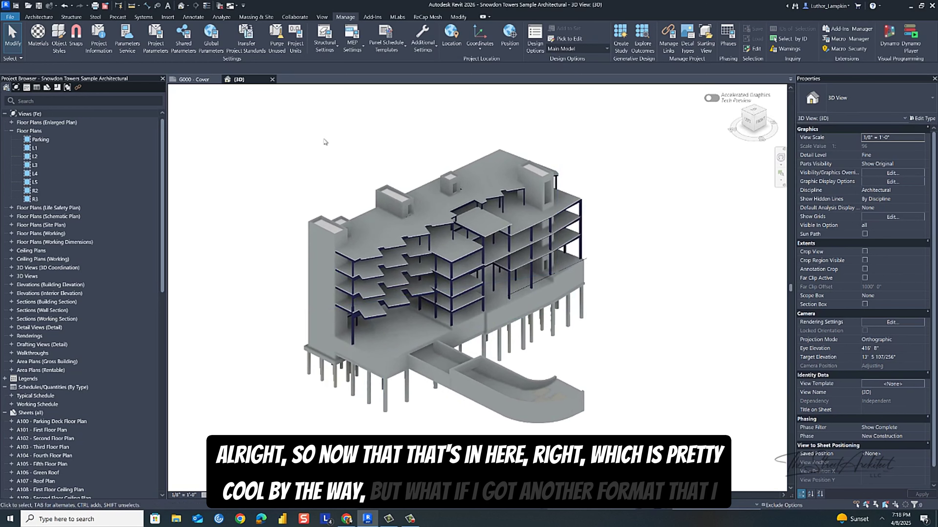
Step: Link the Navisworks coordination model Snowdon Towers Sample Plumbing.nwc from the TRADE folder with Auto - By Shared Coordinates positioning
scroll(310, 139, "down", 1)
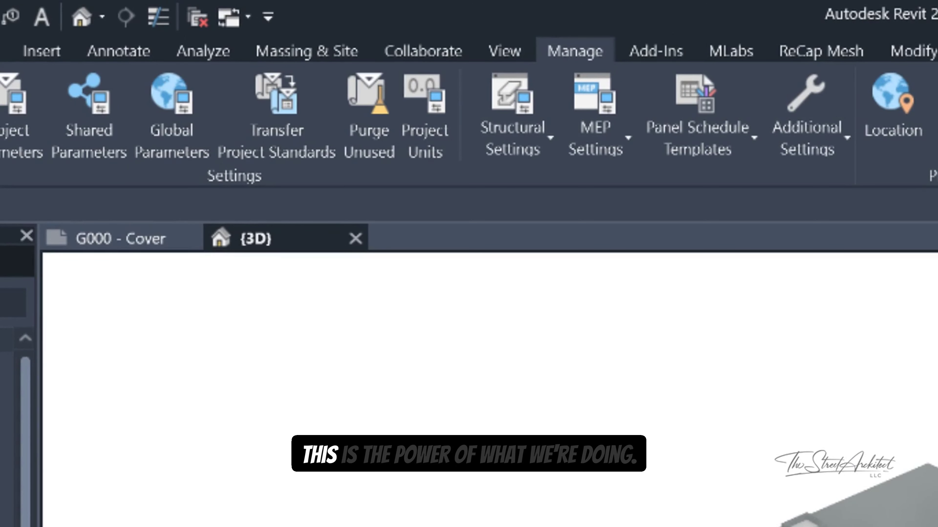
left_click(43, 52)
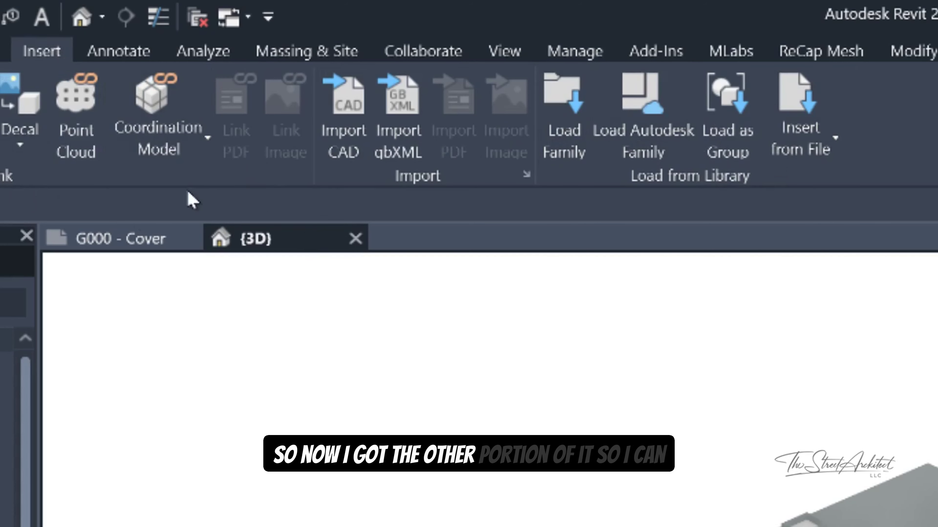
left_click(178, 153)
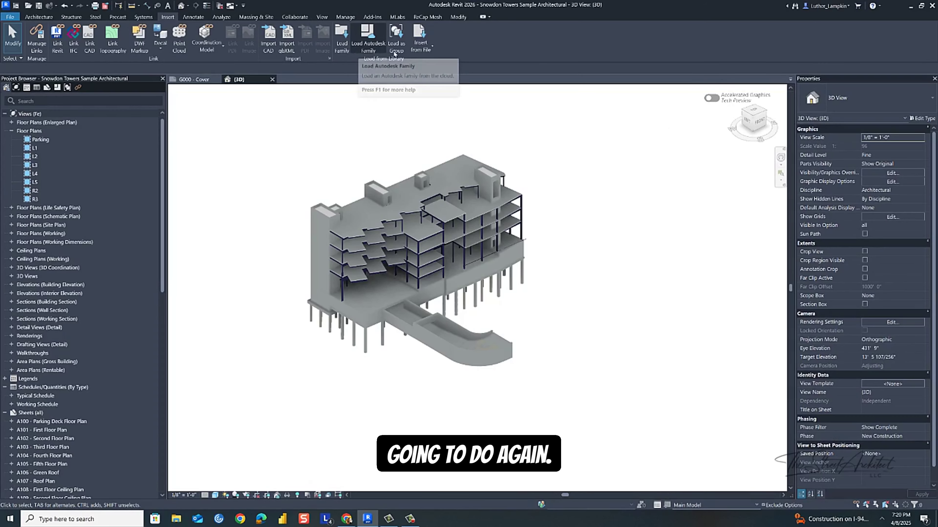
left_click(199, 52)
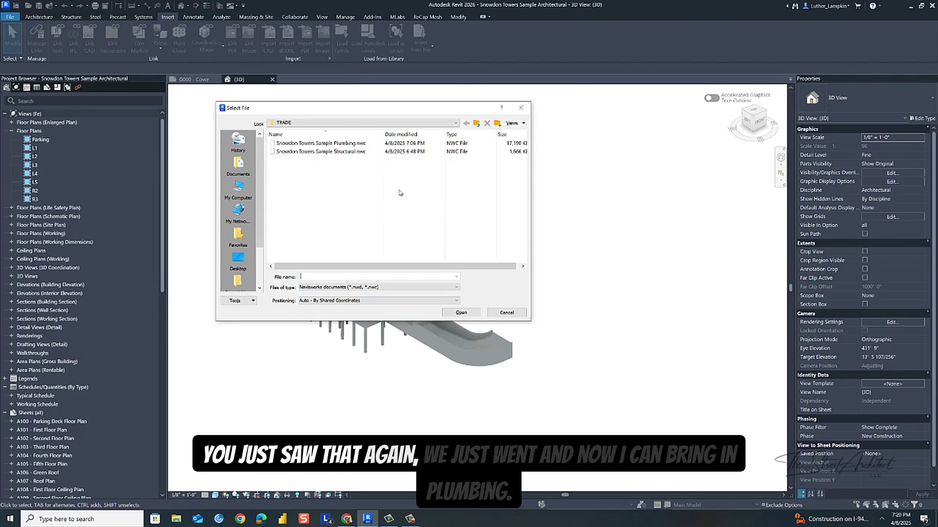
left_click(387, 143)
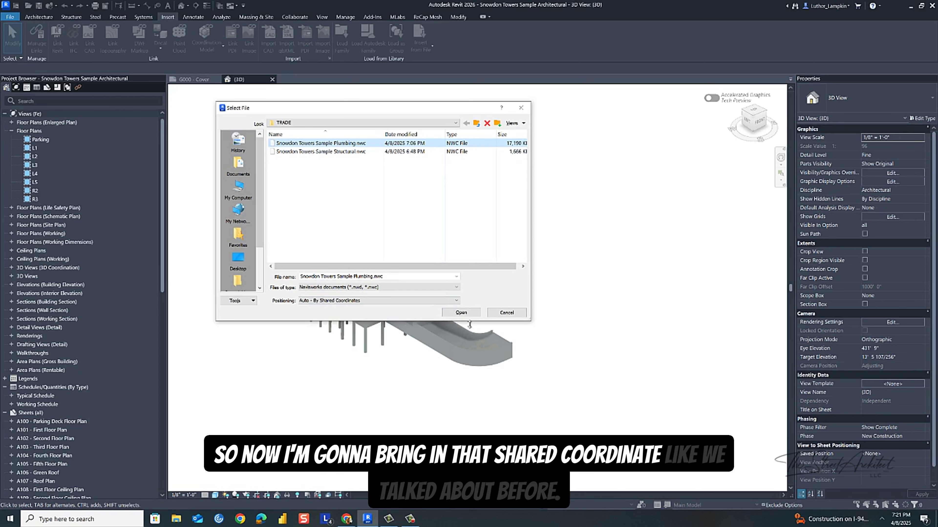
left_click(461, 312)
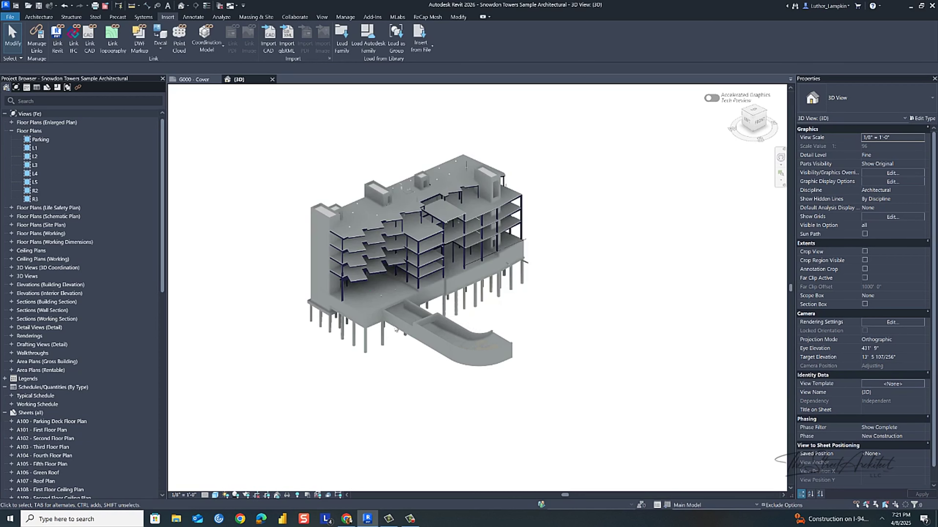
Step: Examine the linked plumbing model's pipes and fixtures within the structural floors in the 3D view
scroll(374, 215, "up", 5)
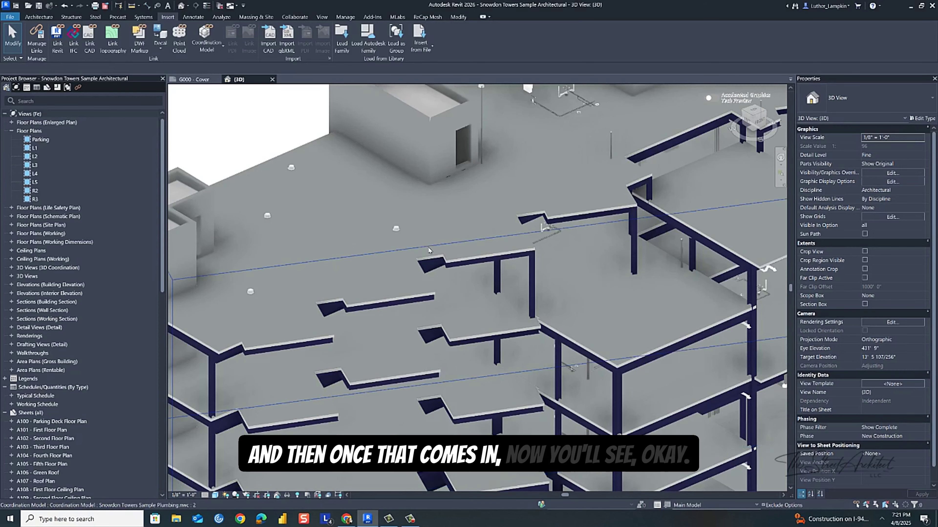
middle_click_drag(469, 245, 408, 146, "shift")
middle_click_drag(488, 198, 342, 180)
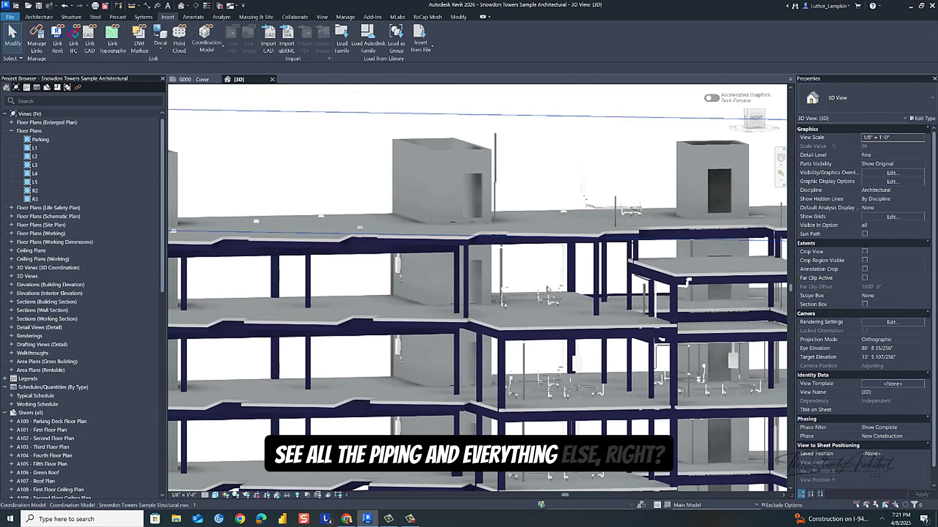
scroll(534, 309, "up", 4)
scroll(534, 310, "up", 3)
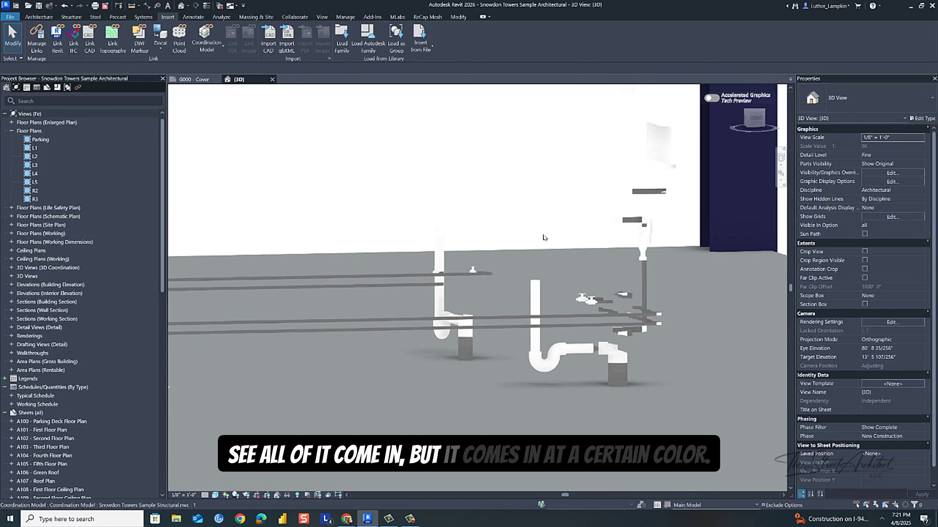
scroll(501, 225, "down", 6)
scroll(501, 226, "down", 5)
middle_click_drag(513, 256, 502, 193, "shift")
scroll(512, 188, "down", 1)
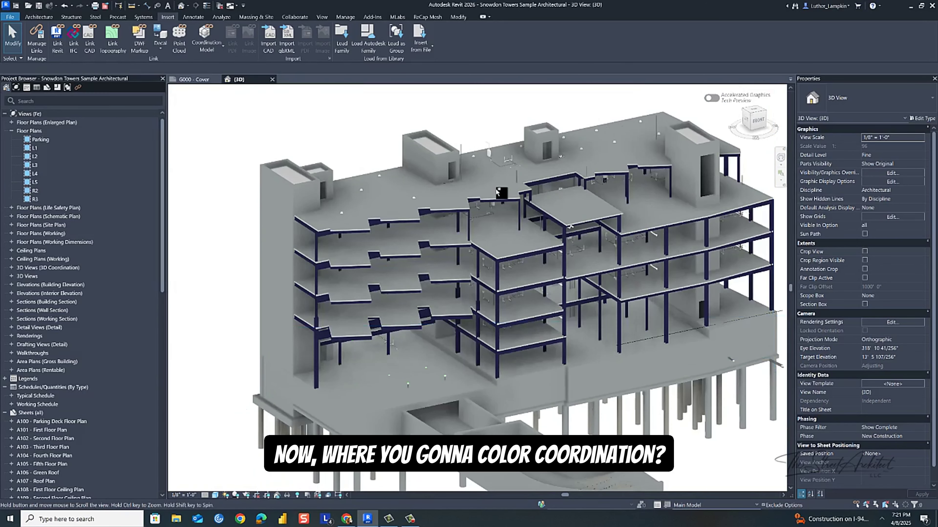
Step: Override the surface colour of Snowdon Towers Sample Plumbing.nwc with green in the 3D view's Visibility/Graphic Overrides
key("v")
key("g")
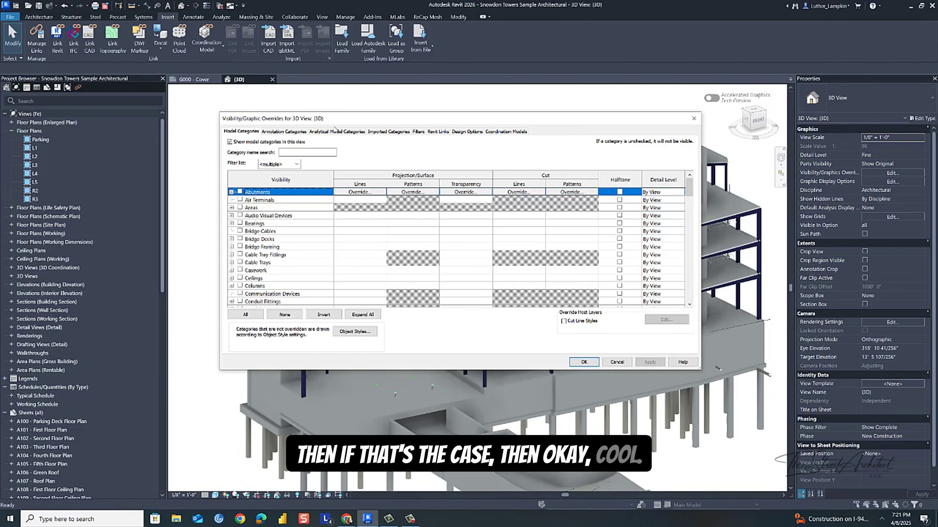
left_click(496, 134)
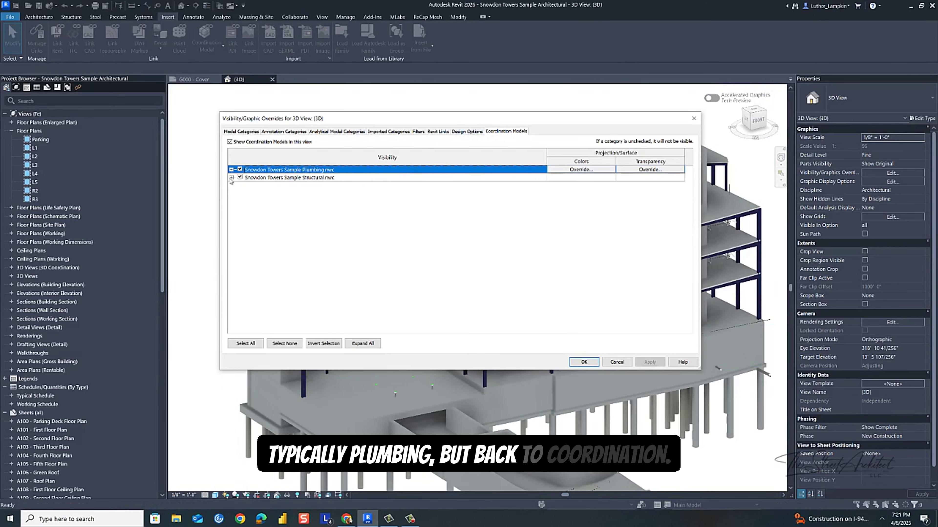
left_click(403, 177)
left_click(408, 171)
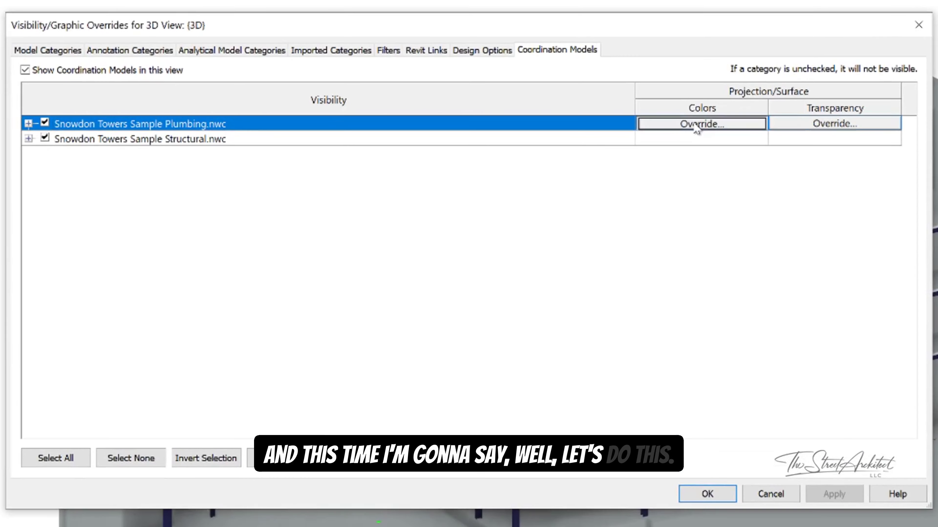
left_click(696, 125)
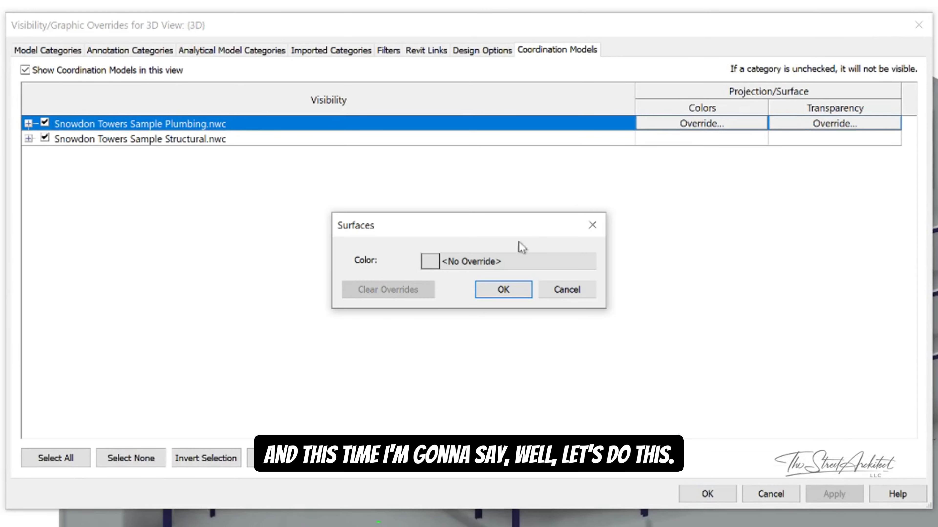
left_click(510, 263)
left_click(365, 282)
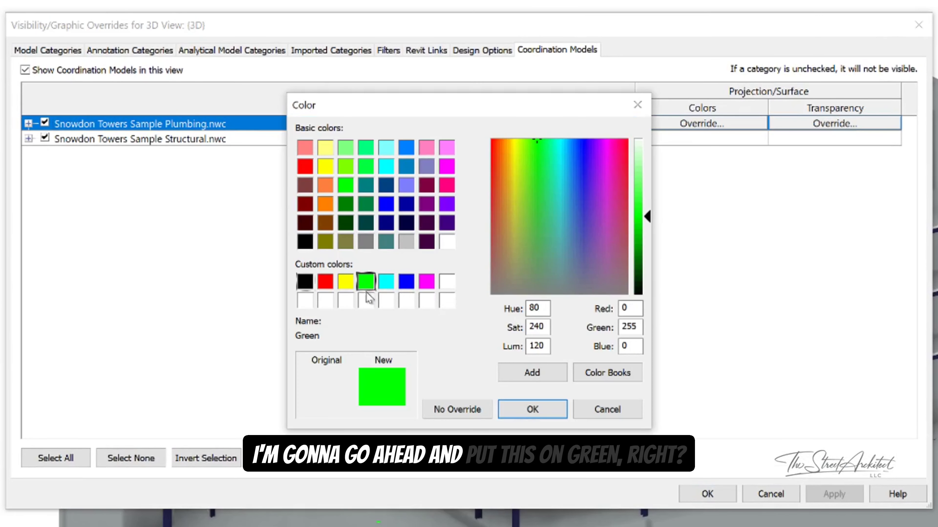
left_click(537, 408)
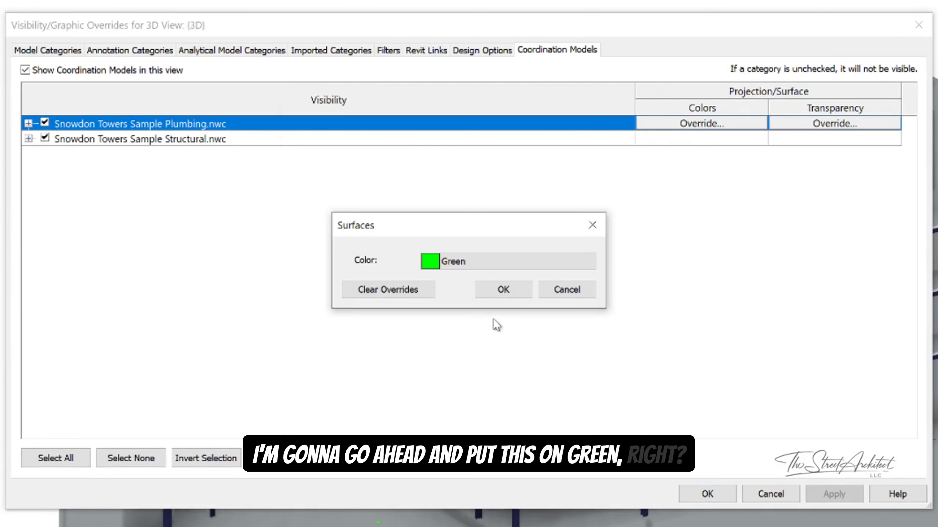
left_click(509, 291)
Step: Set the surface transparency of Snowdon Towers Sample Structural.nwc to 60 and accept the visibility/graphic overrides
left_click(745, 142)
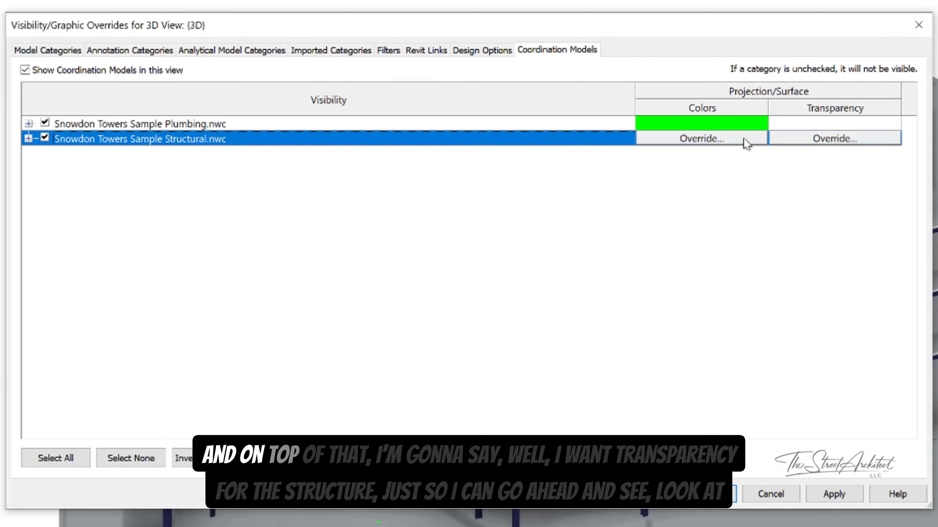
left_click(821, 141)
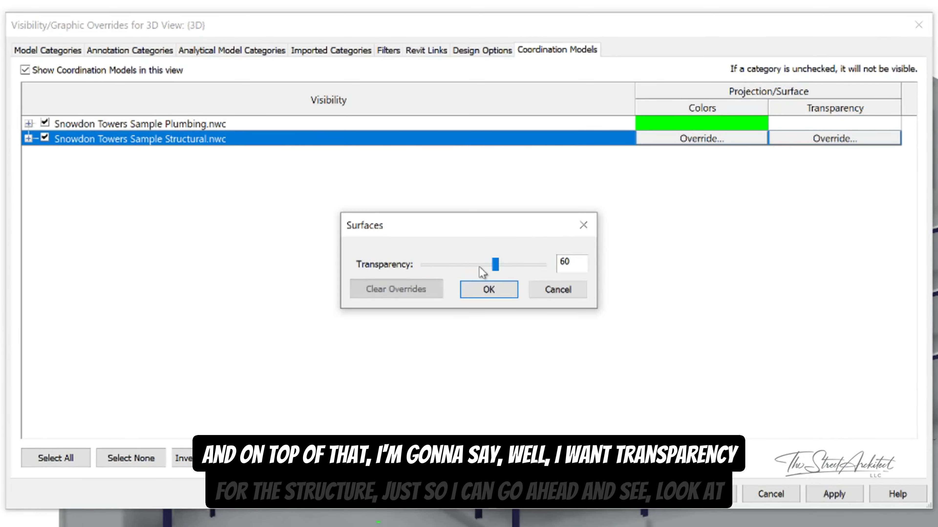
left_click(489, 290)
left_click(707, 494)
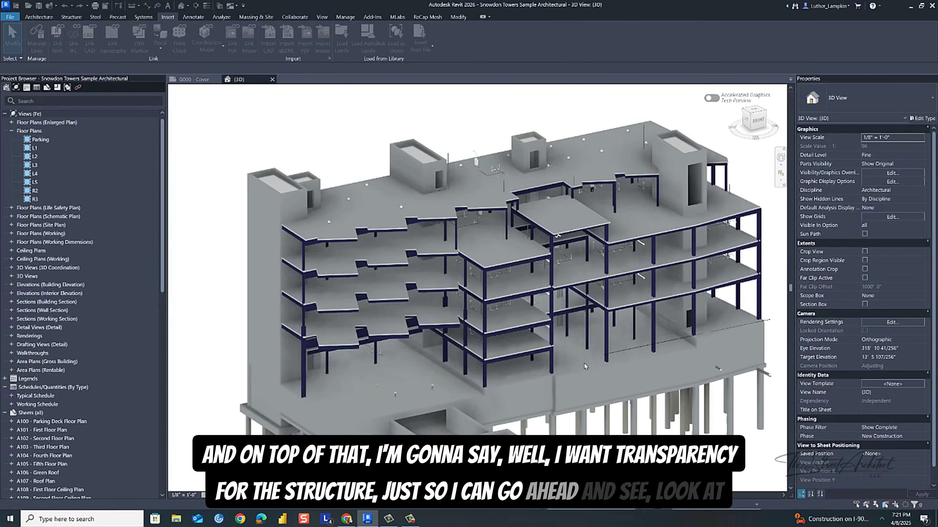
Step: Examine the green plumbing runs through the transparent structure from several angles and zoom levels in the 3D view
middle_click_drag(463, 314, 514, 192, "shift")
scroll(514, 192, "up", 3)
scroll(385, 242, "up", 3)
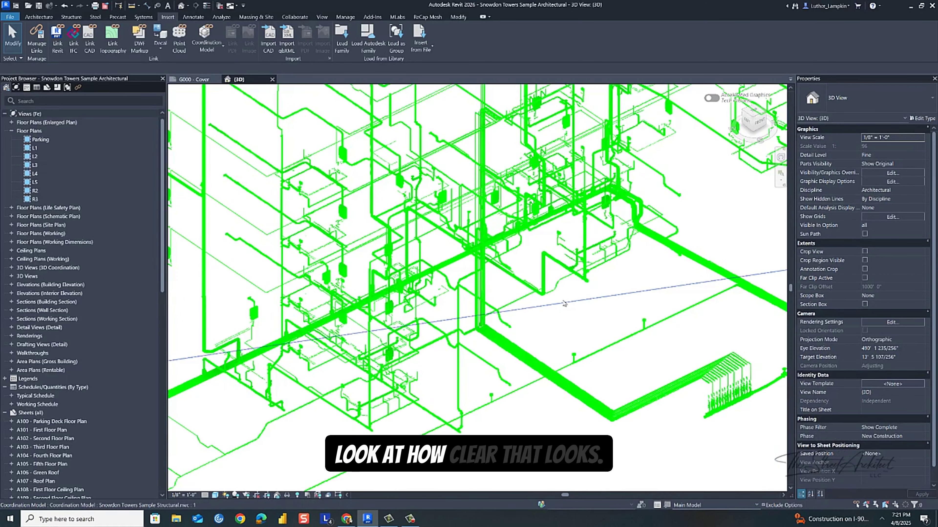
scroll(385, 242, "down", 5)
middle_click_drag(469, 231, 466, 202, "shift")
scroll(463, 196, "up", 5)
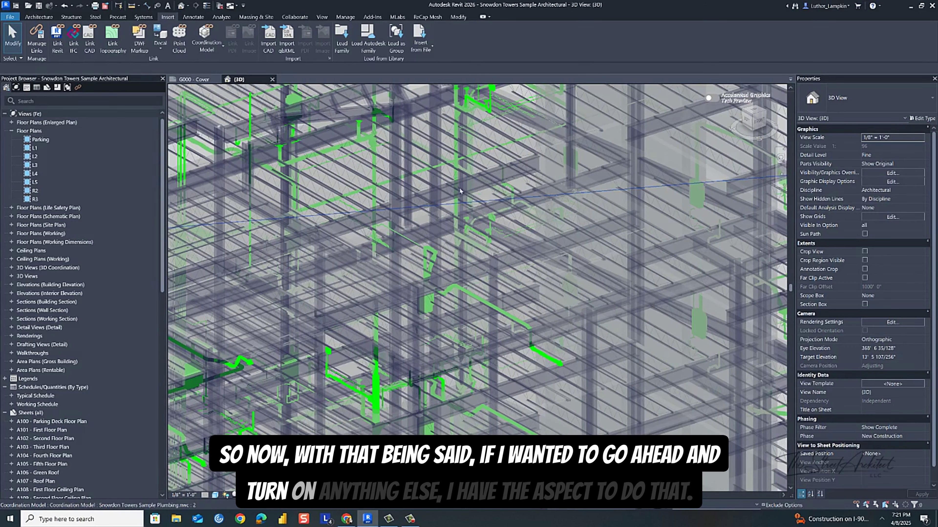
scroll(460, 189, "down", 5)
middle_click_drag(460, 189, 526, 245, "shift")
scroll(675, 272, "up", 5)
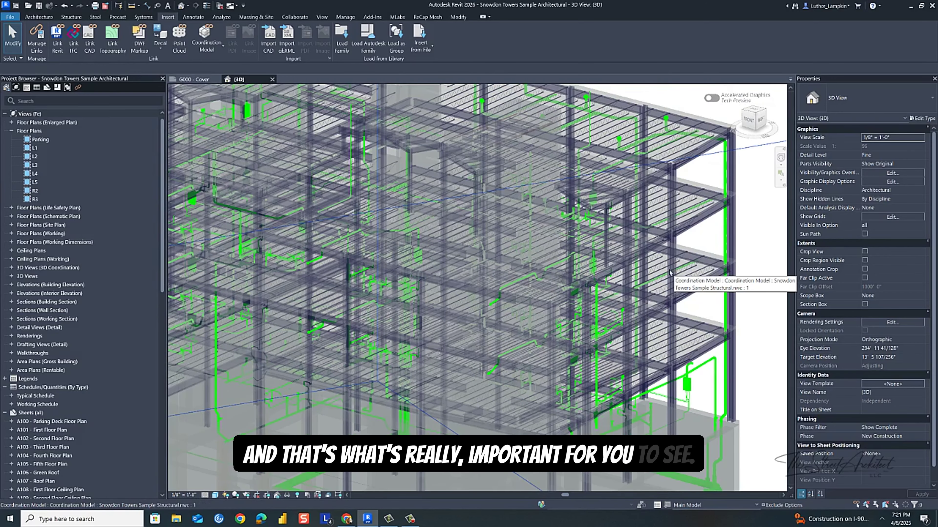
scroll(669, 270, "down", 4)
scroll(649, 295, "up", 1)
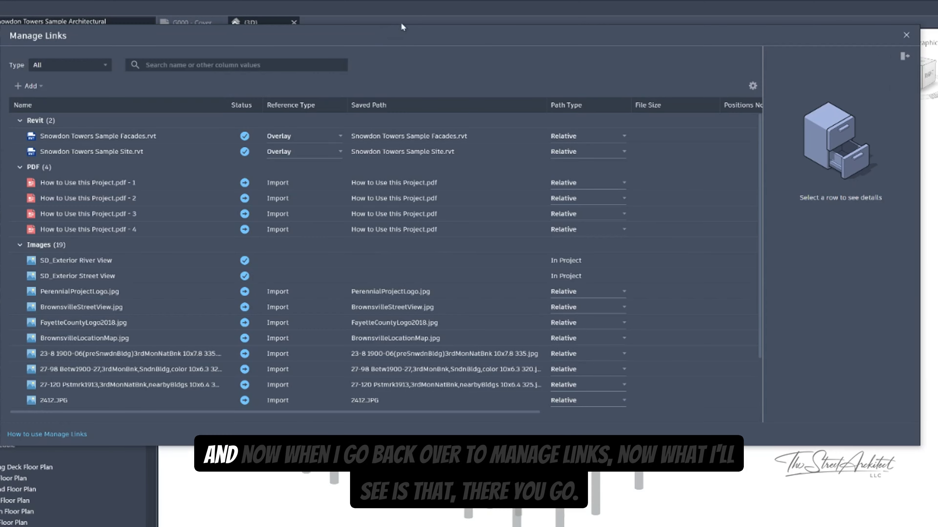
Step: Review the linked files in Manage Links, including the coordination models' saved paths and file sizes, and close the manager
left_click_drag(401, 27, 420, 3)
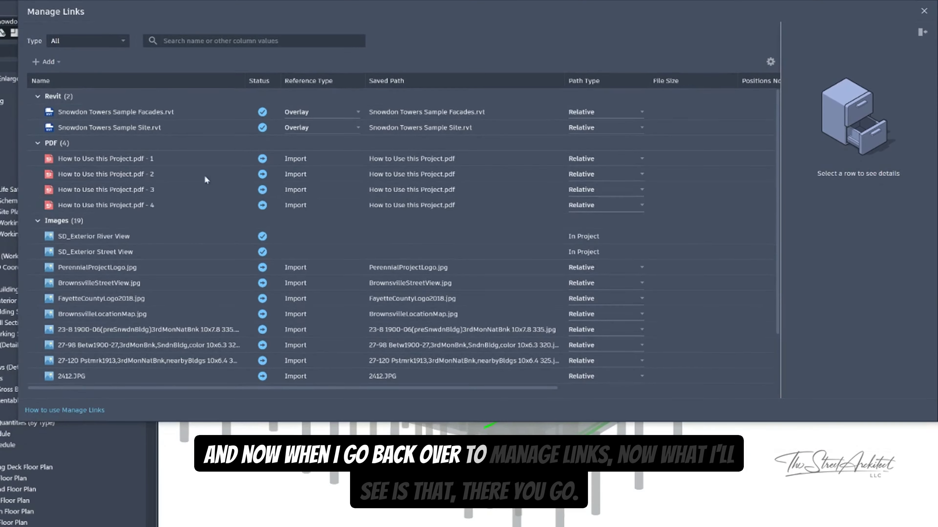
scroll(205, 175, "down", 3)
scroll(246, 190, "down", 2)
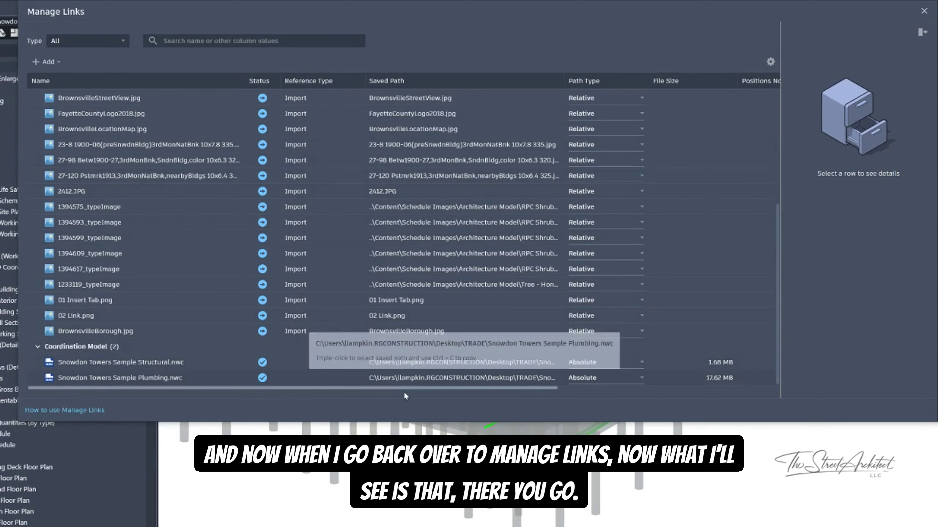
left_click_drag(405, 388, 331, 379)
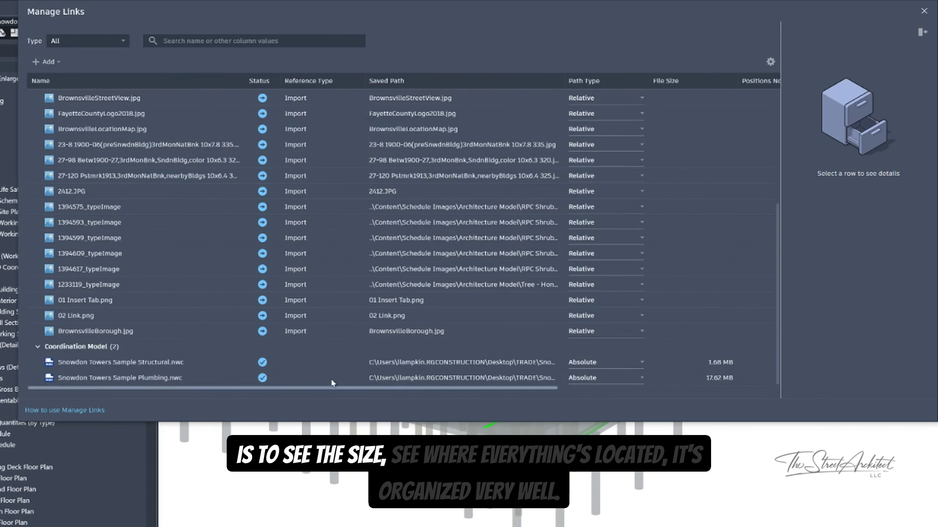
scroll(131, 266, "up", 3)
scroll(132, 264, "up", 3)
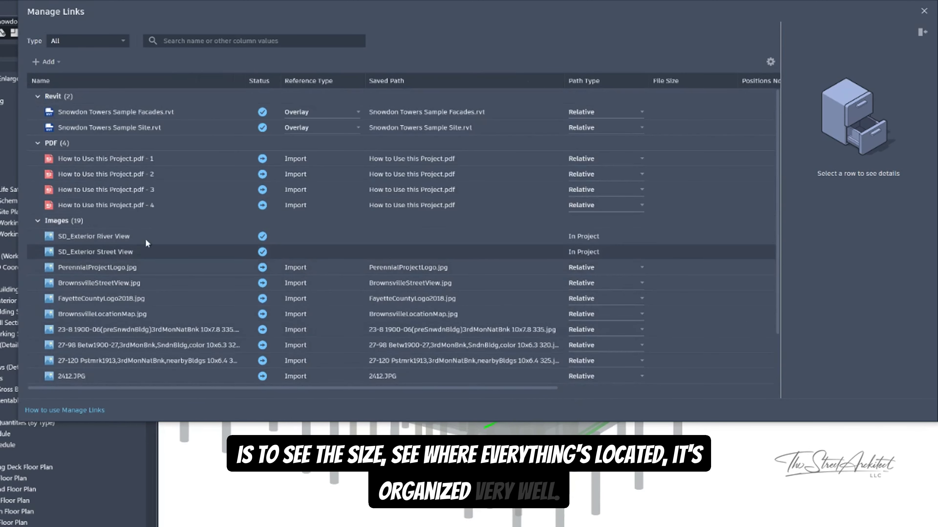
mouse_move(250, 242)
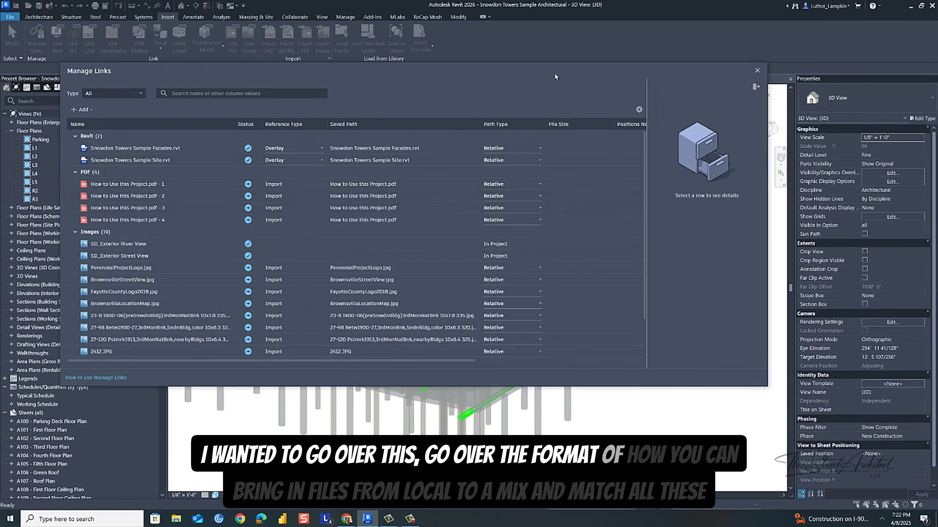
left_click_drag(611, 41, 587, 69)
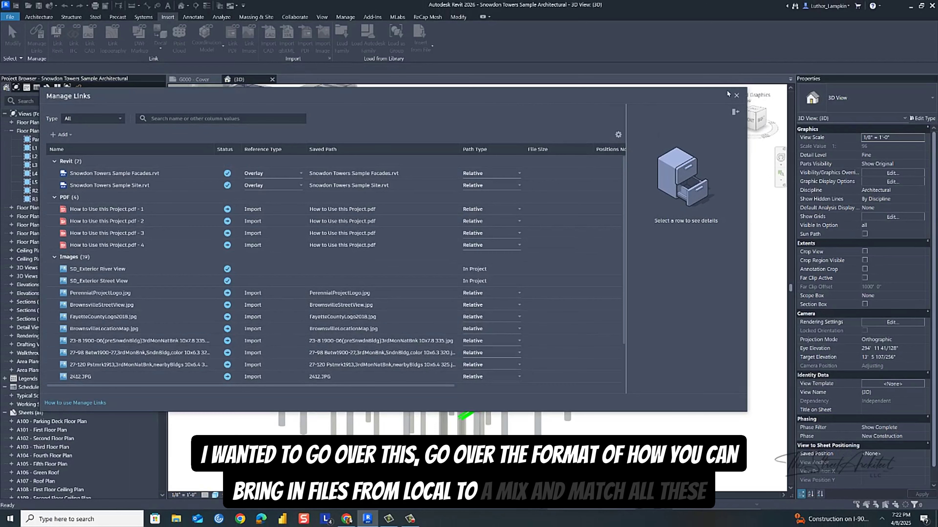
left_click(736, 95)
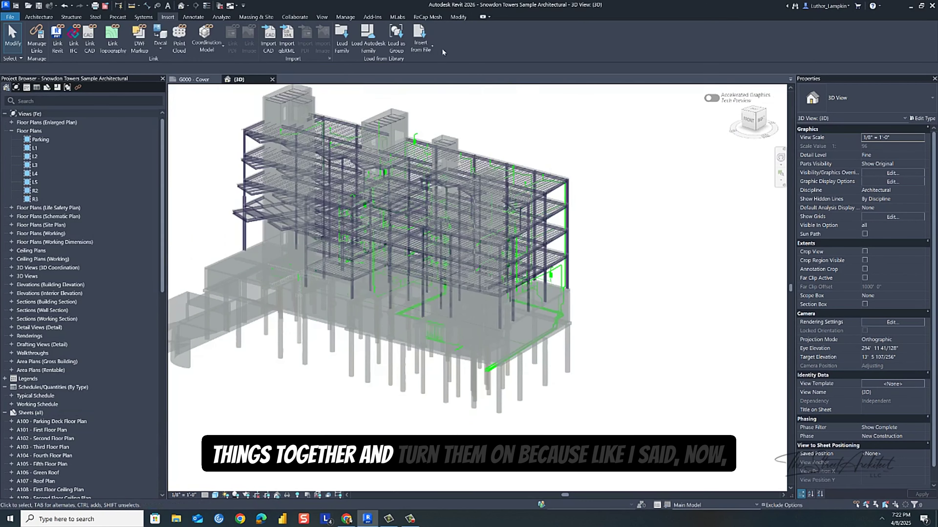
Step: Check the Revit links' visibility and display settings in the 3D view's Visibility/Graphic Overrides without changing anything
key("v")
key("g")
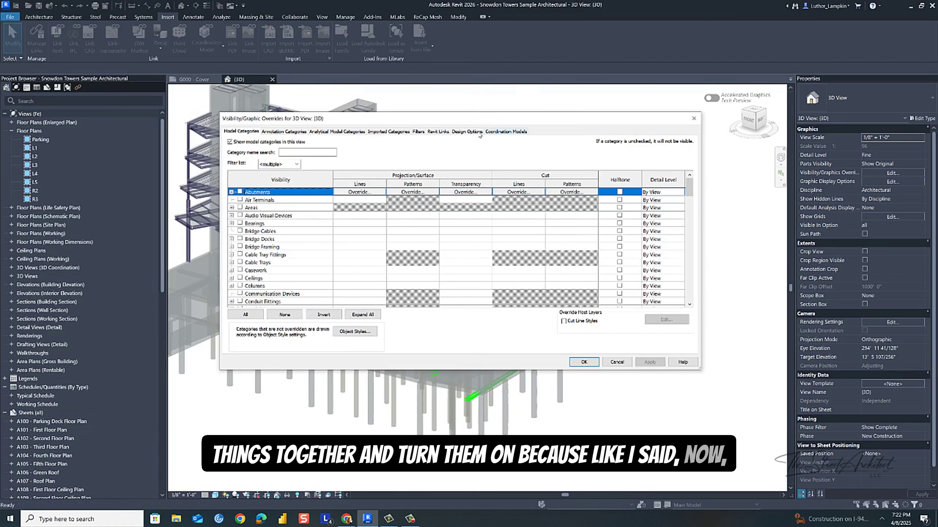
left_click(437, 131)
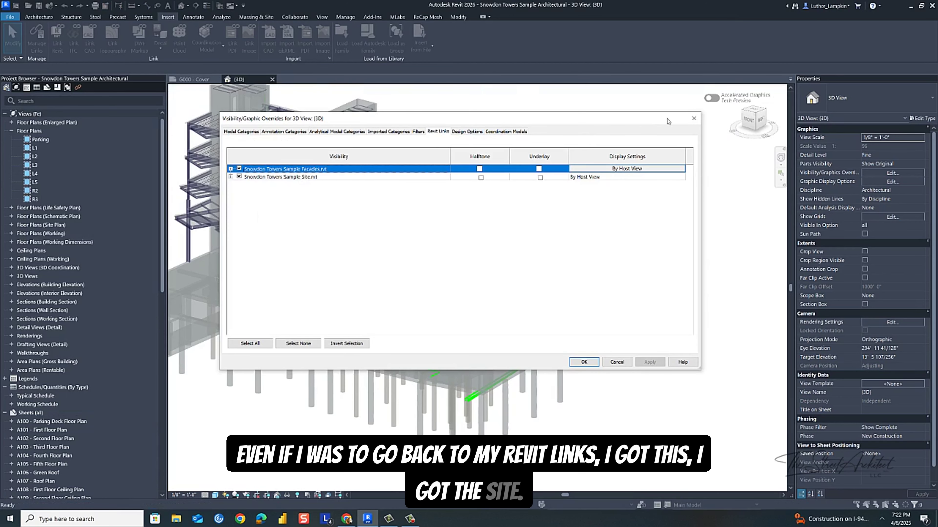
left_click(693, 119)
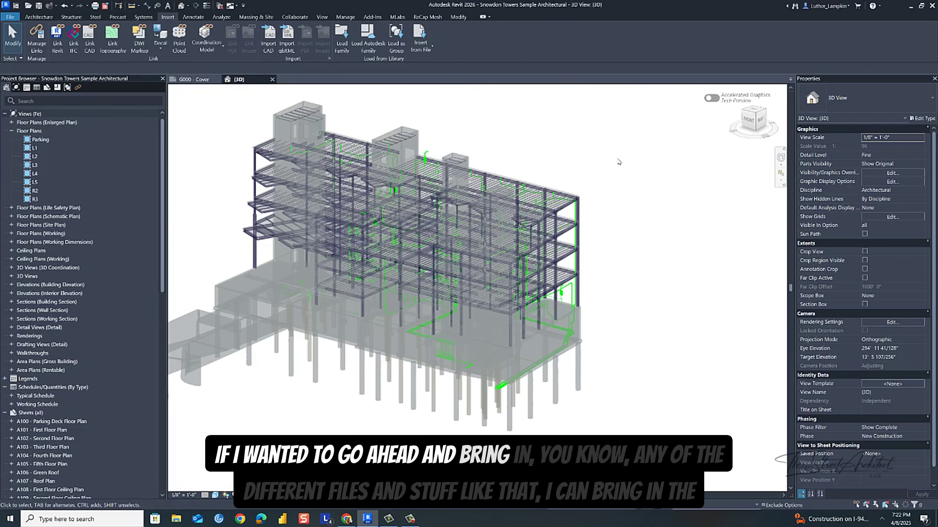